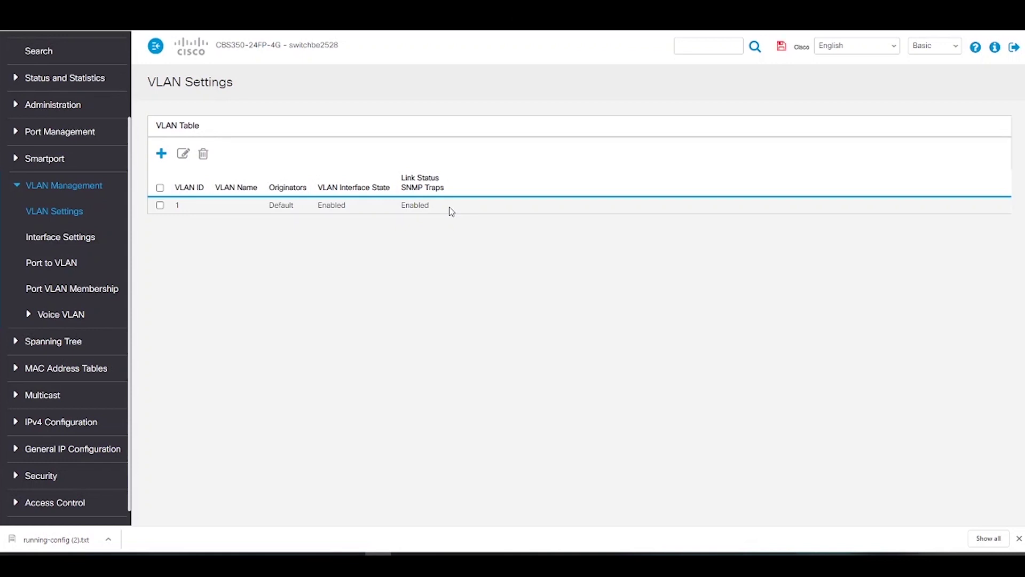
- Add VLAN 10 named Admin to the VLAN table alongside VLAN 1
left_click(161, 154)
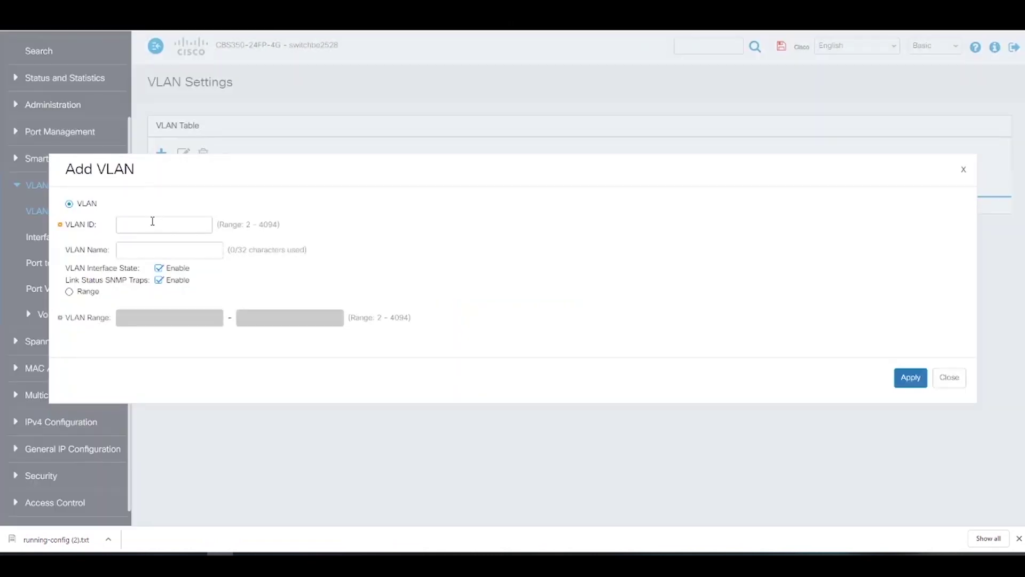
left_click(153, 222)
type("10")
left_click(173, 252)
type("Admin")
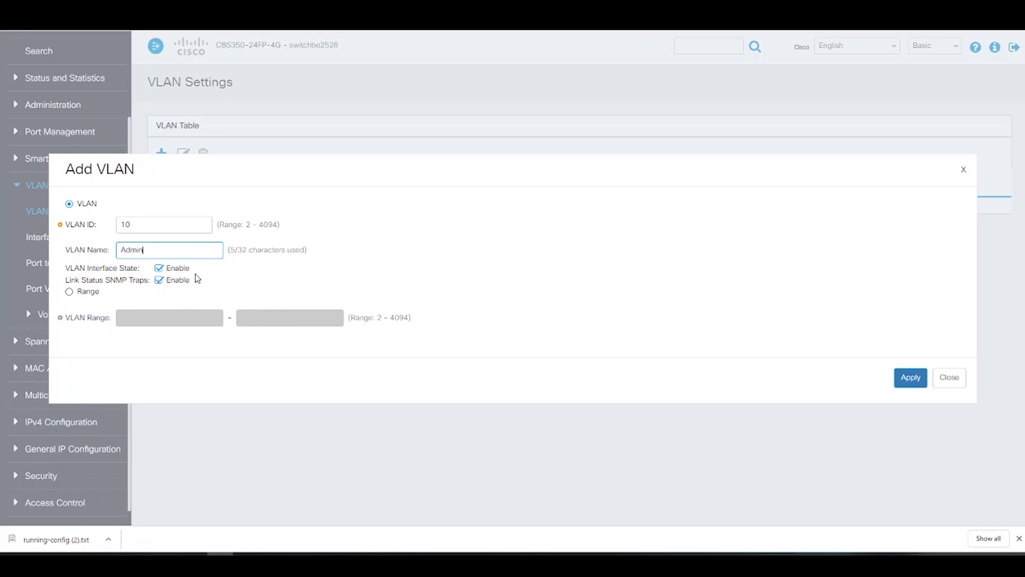
left_click(902, 378)
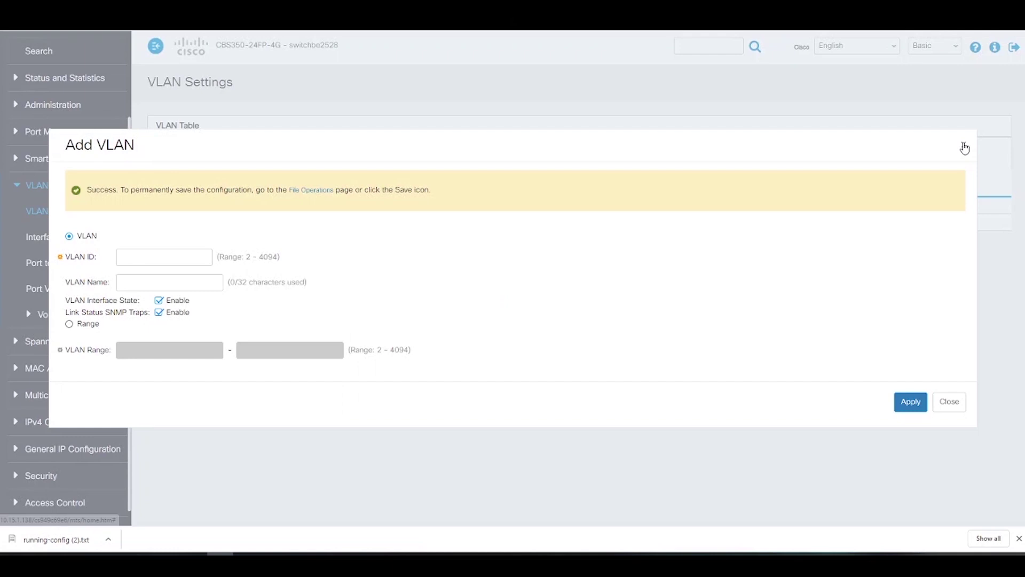
left_click(963, 144)
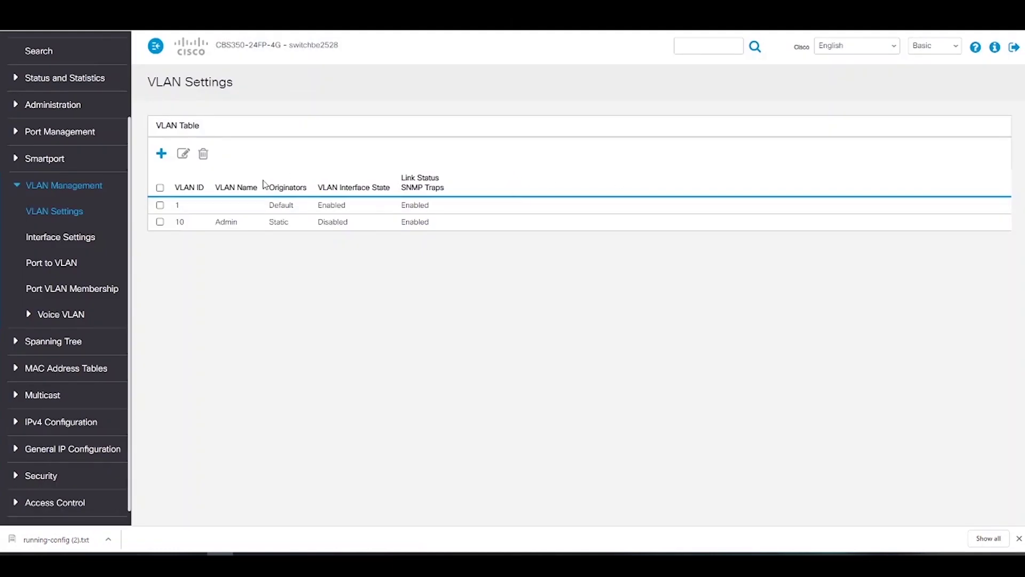
left_click(162, 156)
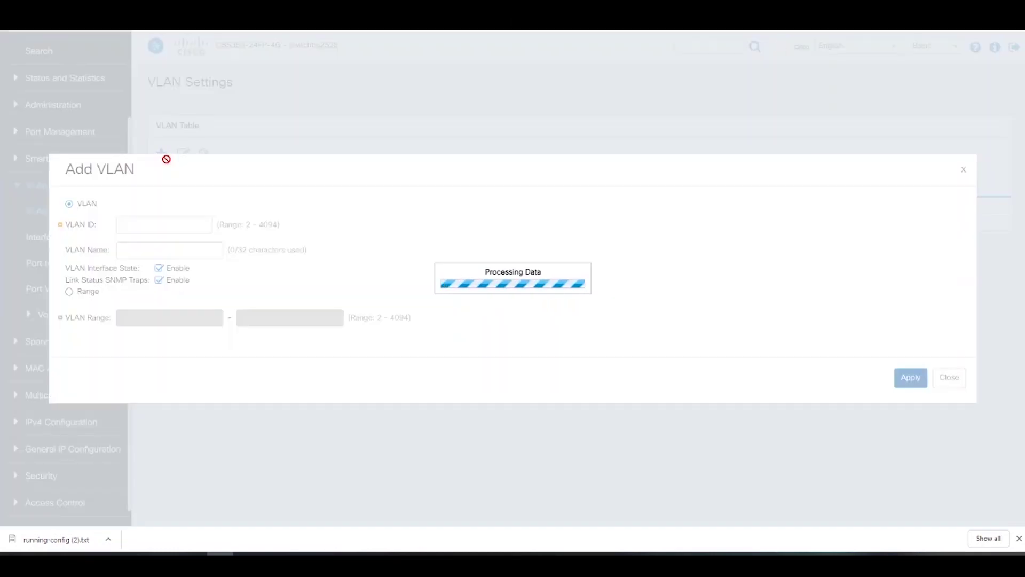
- Add VLAN 20 named New Native Vlan so VLANs 1, 10 and 20 are listed
left_click(158, 222)
type("20")
key("Tab")
type("New Name Vlan")
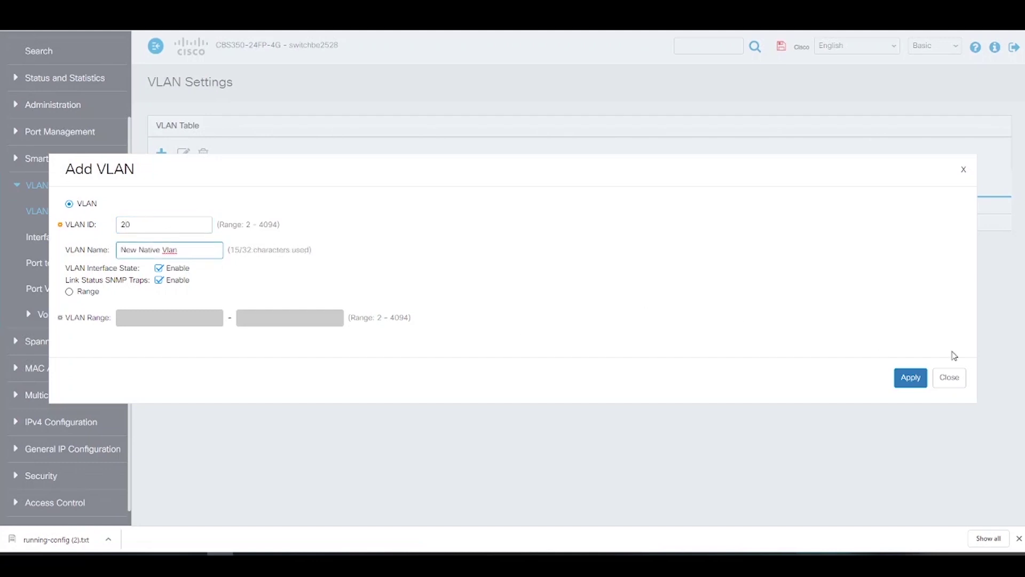
left_click(914, 378)
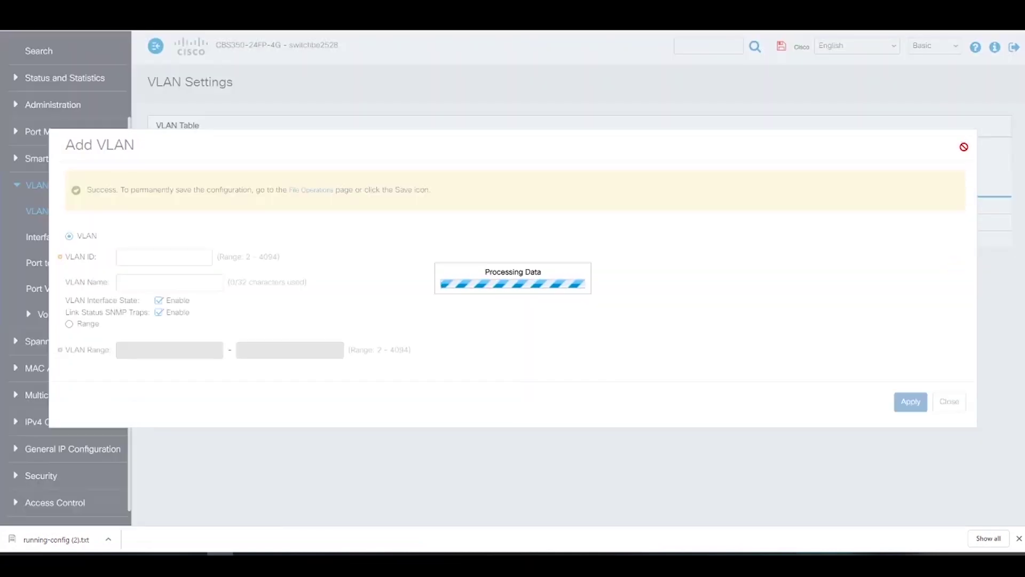
left_click(964, 150)
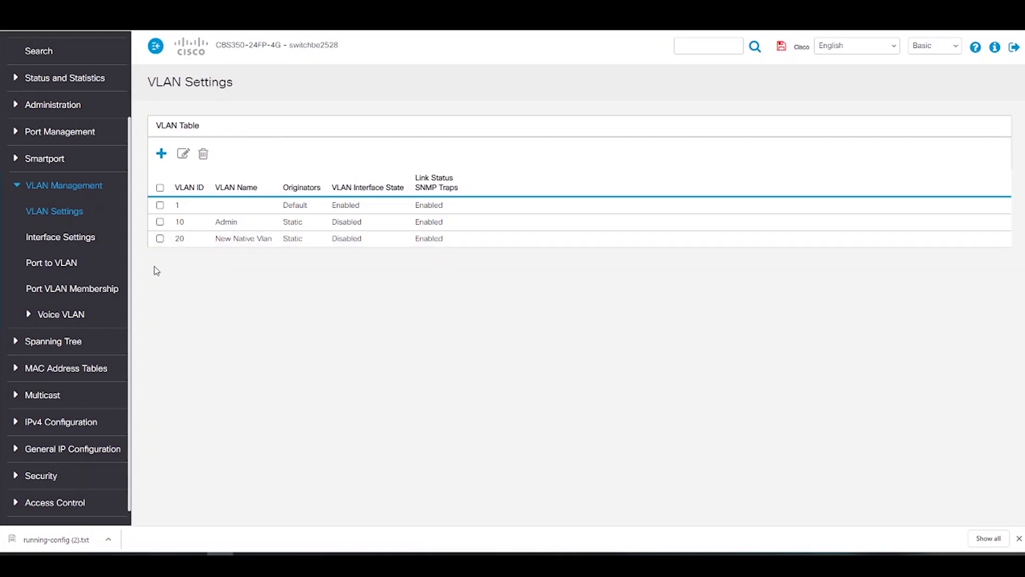
left_click(73, 266)
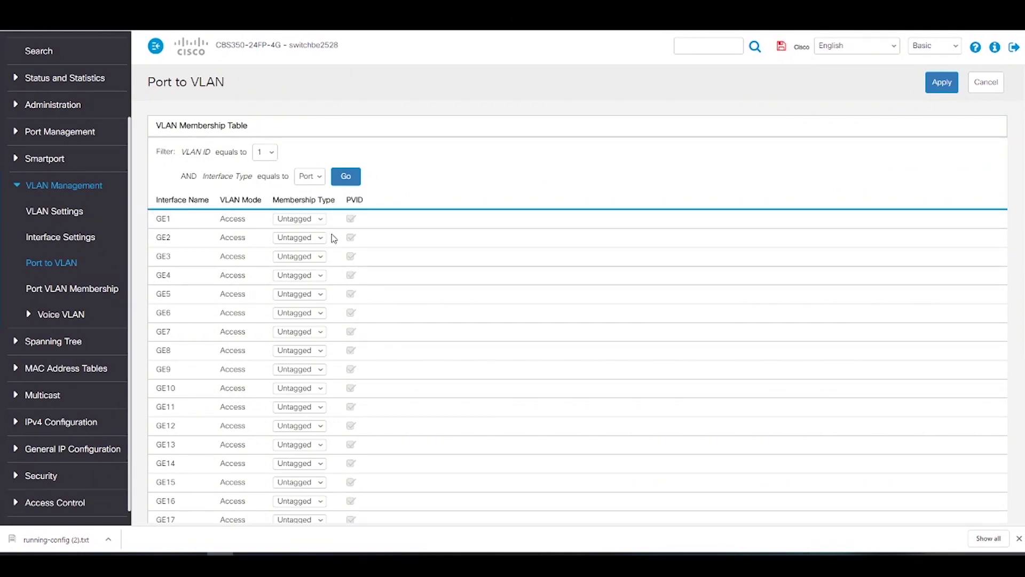
- Filter Port to VLAN to VLAN 10 and make GE5 an untagged member
left_click(265, 156)
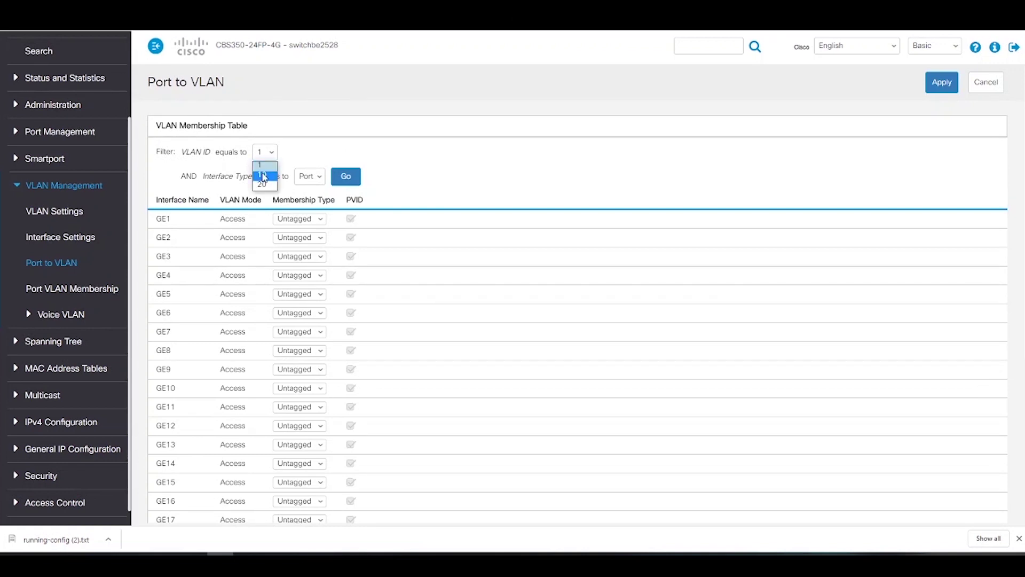
left_click(262, 176)
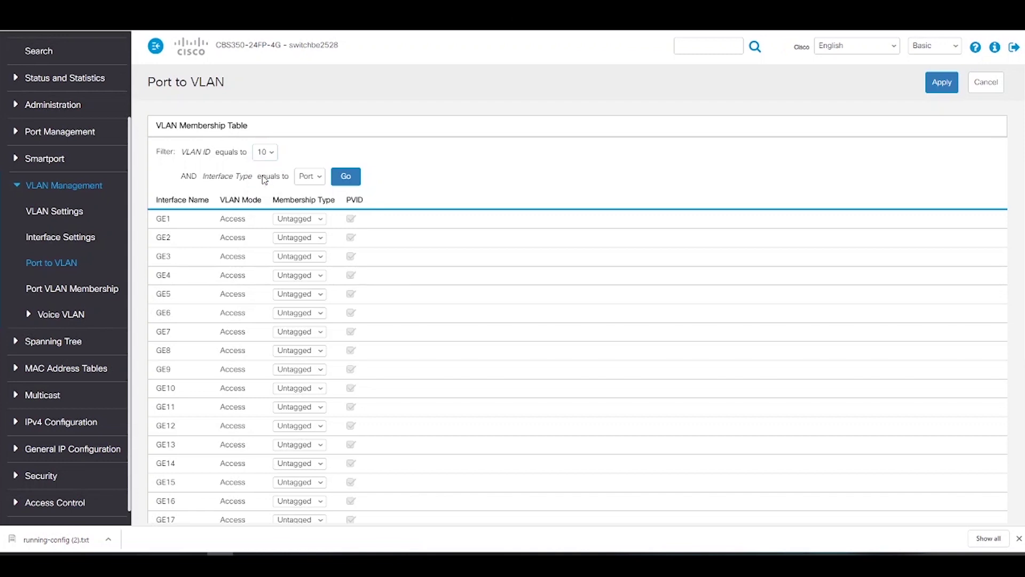
left_click(352, 179)
left_click(352, 181)
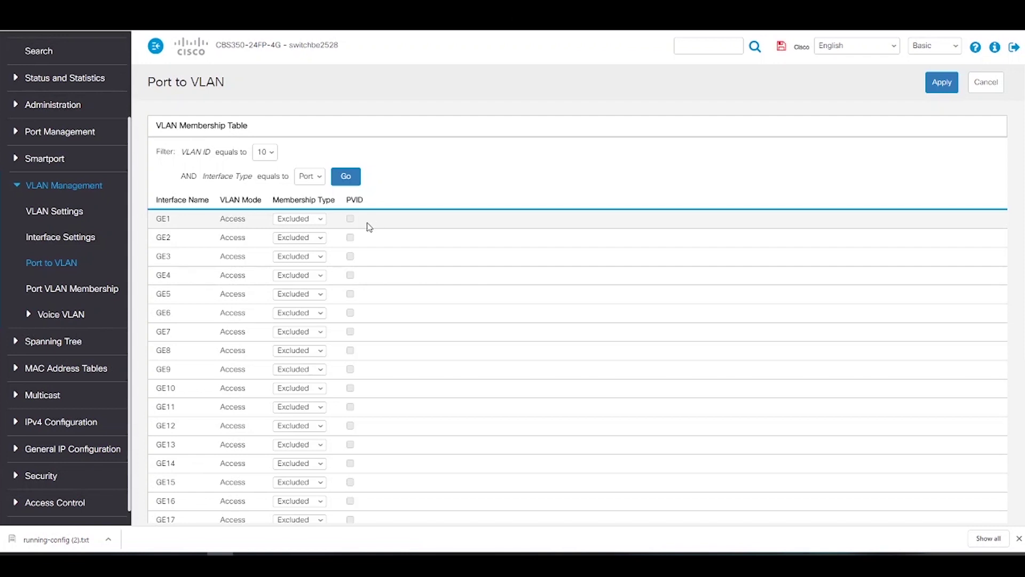
left_click(306, 297)
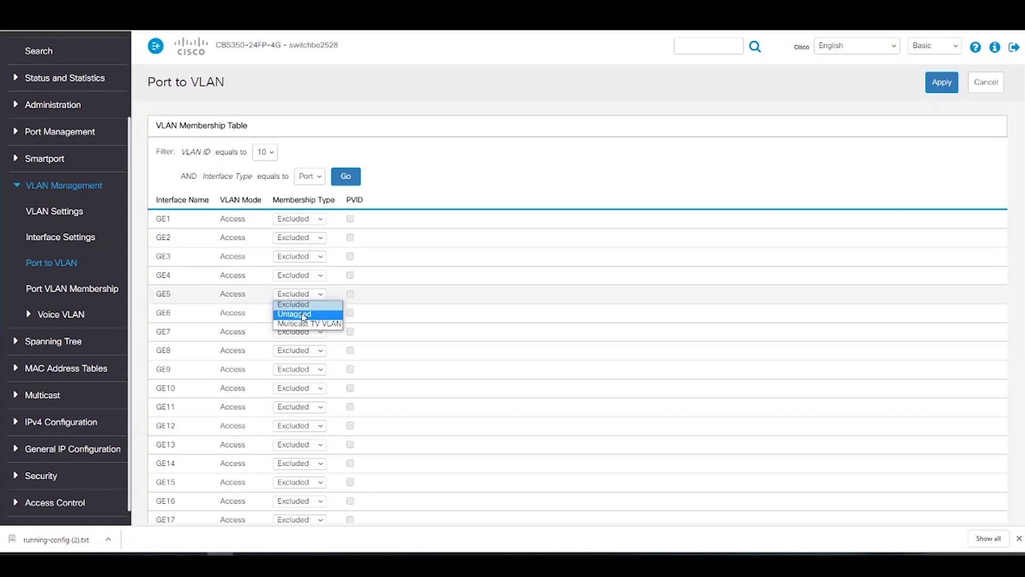
left_click(304, 315)
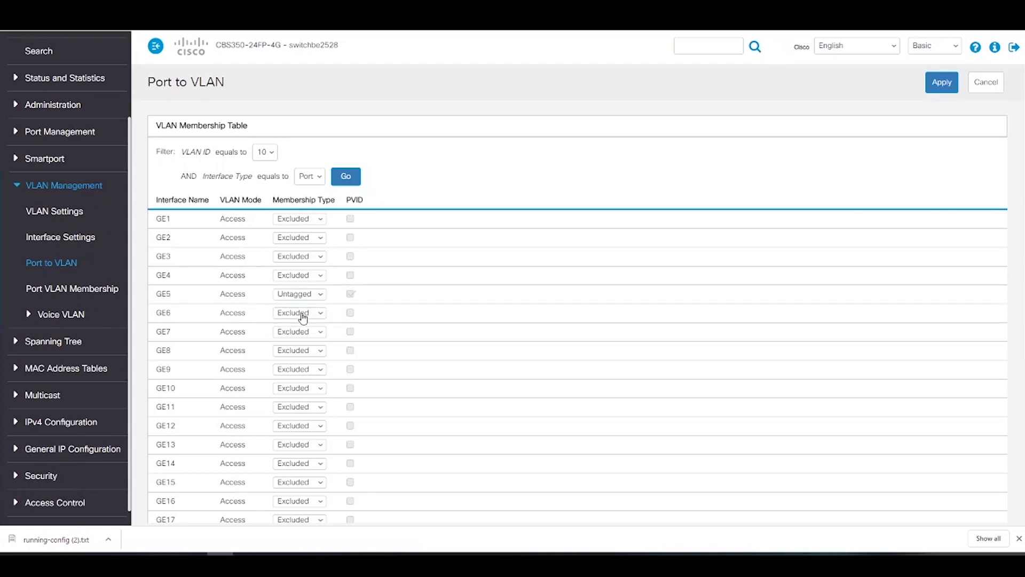
left_click(939, 87)
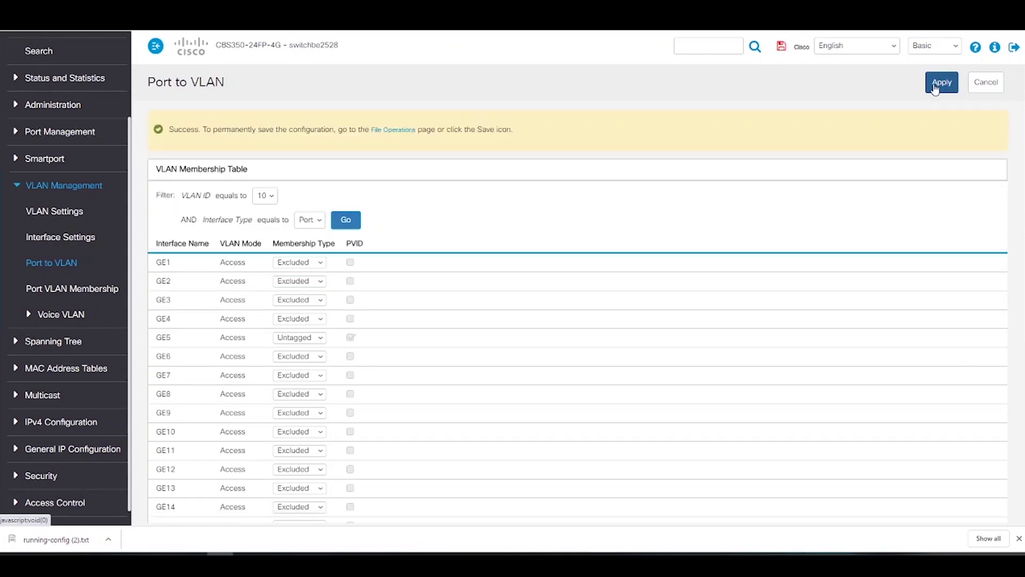
left_click(265, 145)
- Filter to VLAN 20, make GE2 an untagged member, then go to IPv4 Interface
left_click(263, 175)
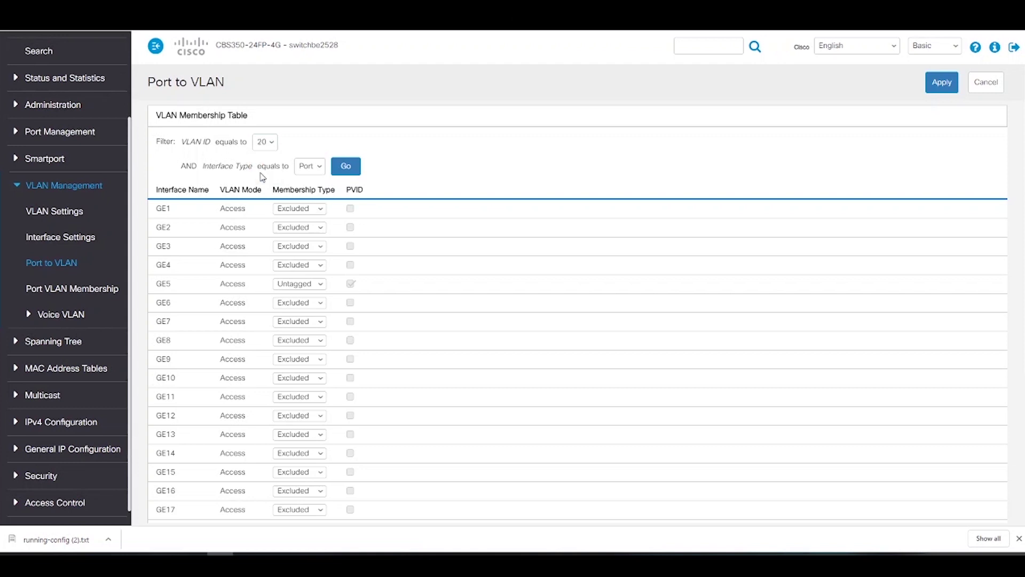
left_click(356, 168)
left_click(356, 169)
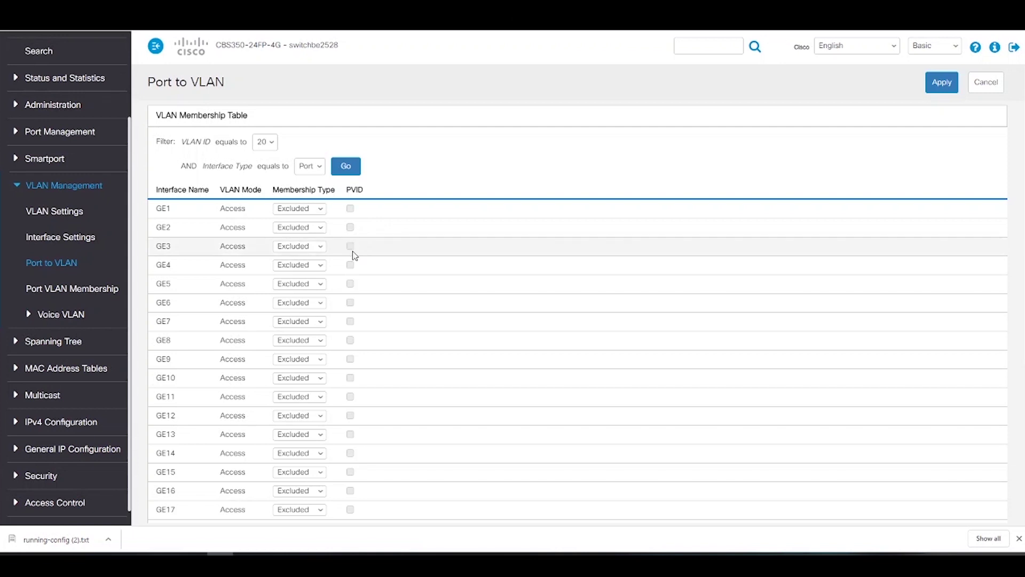
left_click(318, 228)
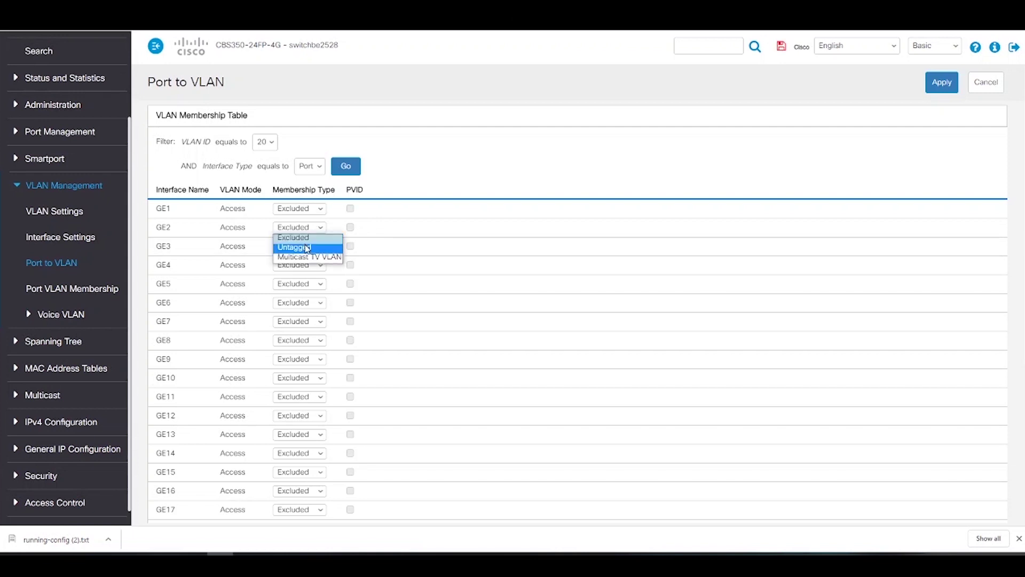
left_click(307, 247)
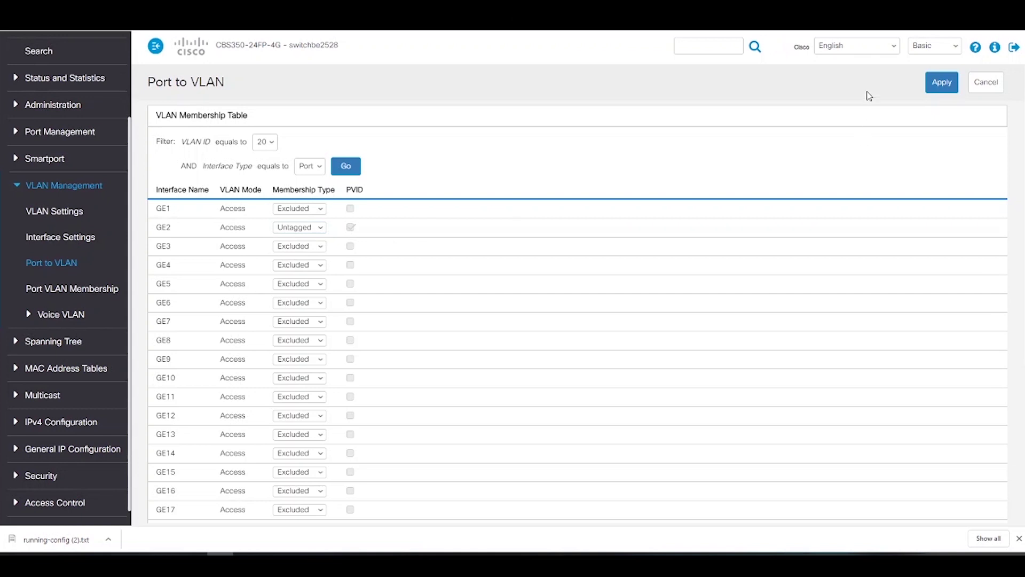
left_click(936, 89)
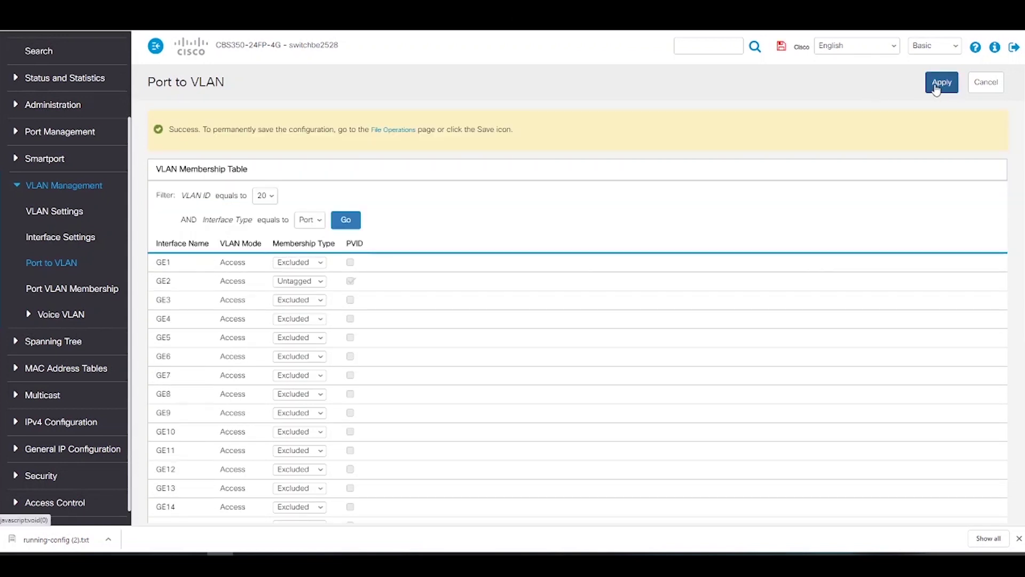
left_click(35, 423)
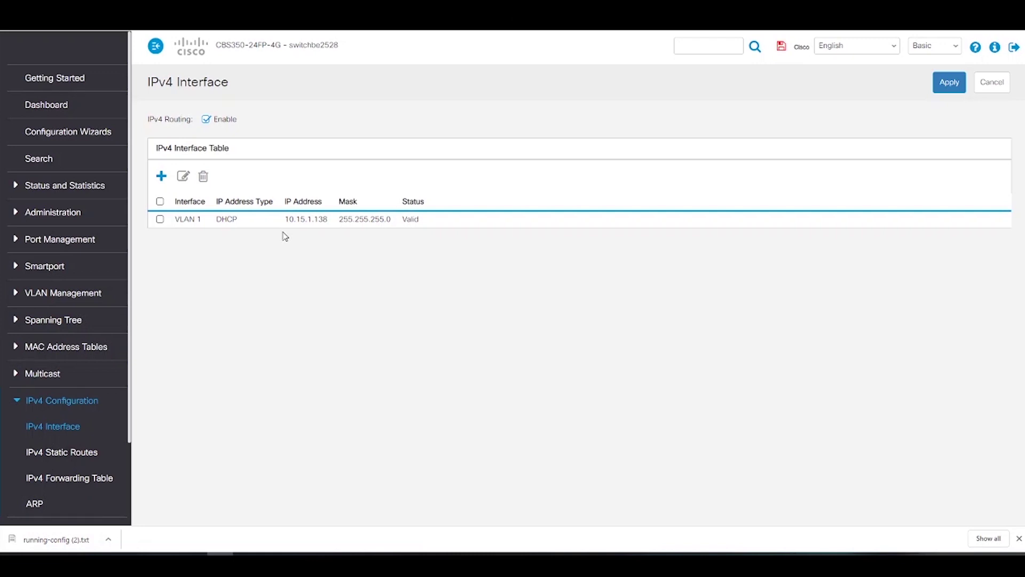
- Add a VLAN 10 IP interface with static address 10.15.10.10, mask 255.255.255.0
left_click(163, 180)
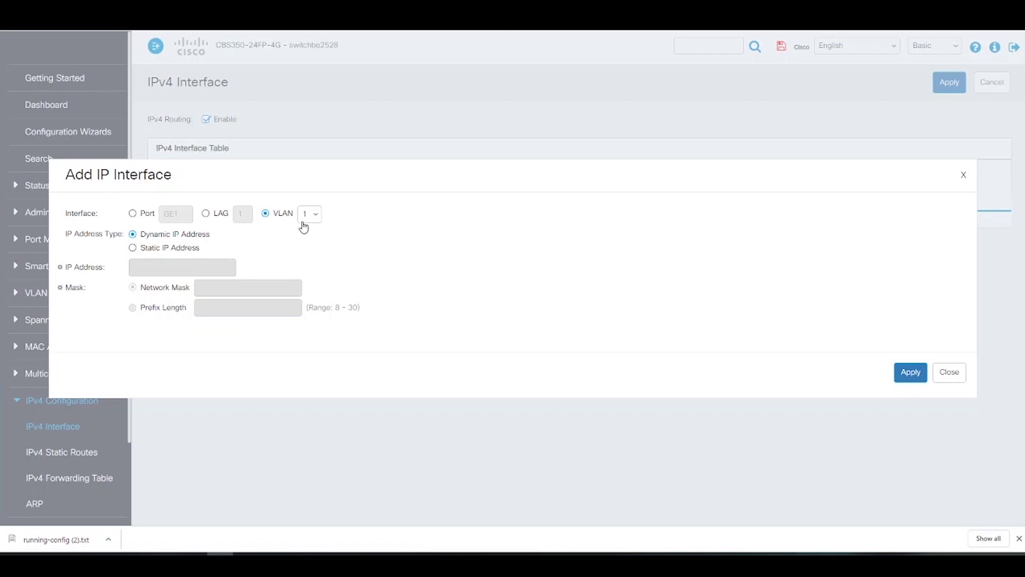
left_click(310, 214)
left_click(308, 238)
left_click(134, 248)
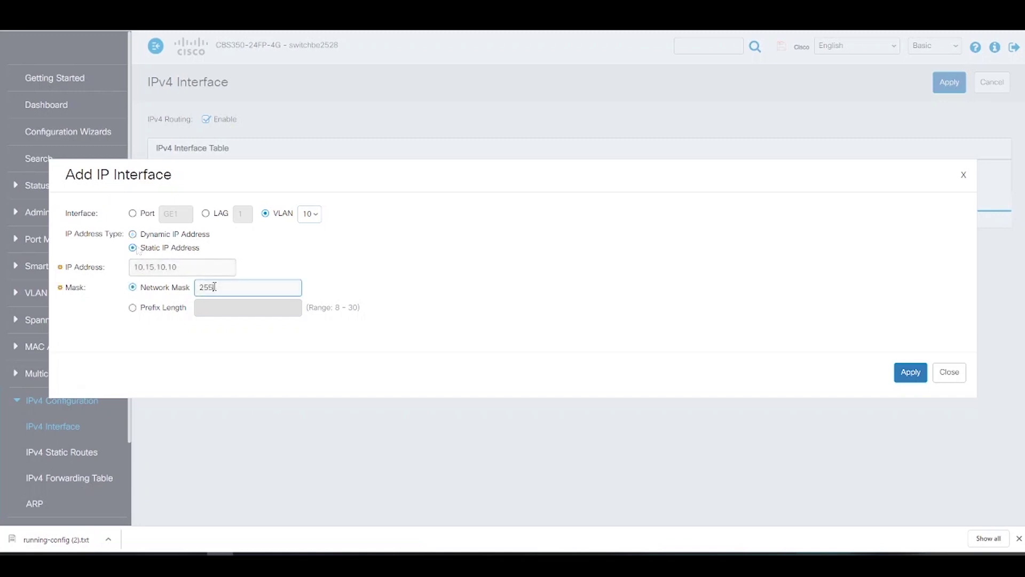
type(".255.255.0")
left_click(901, 373)
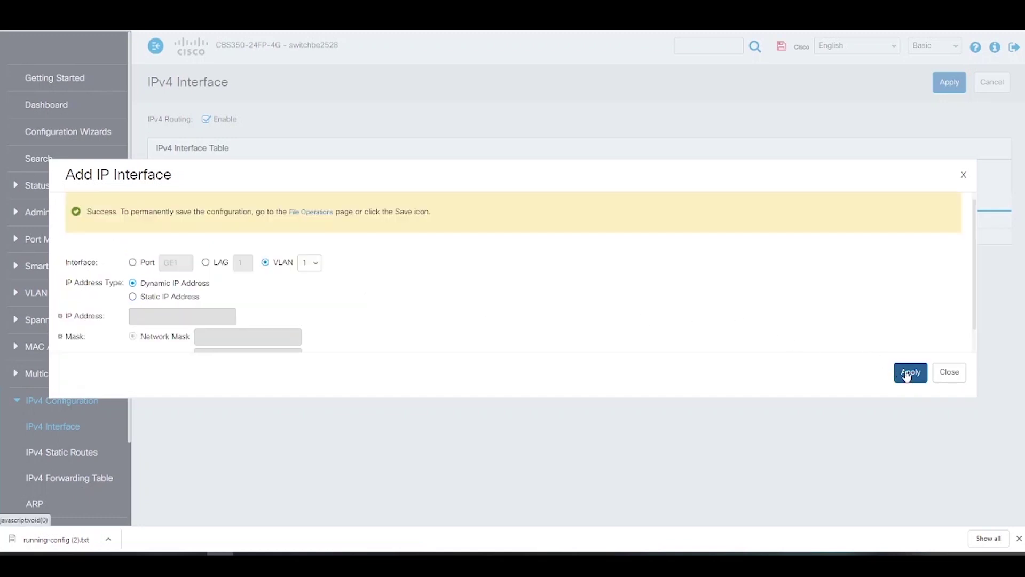
left_click(964, 175)
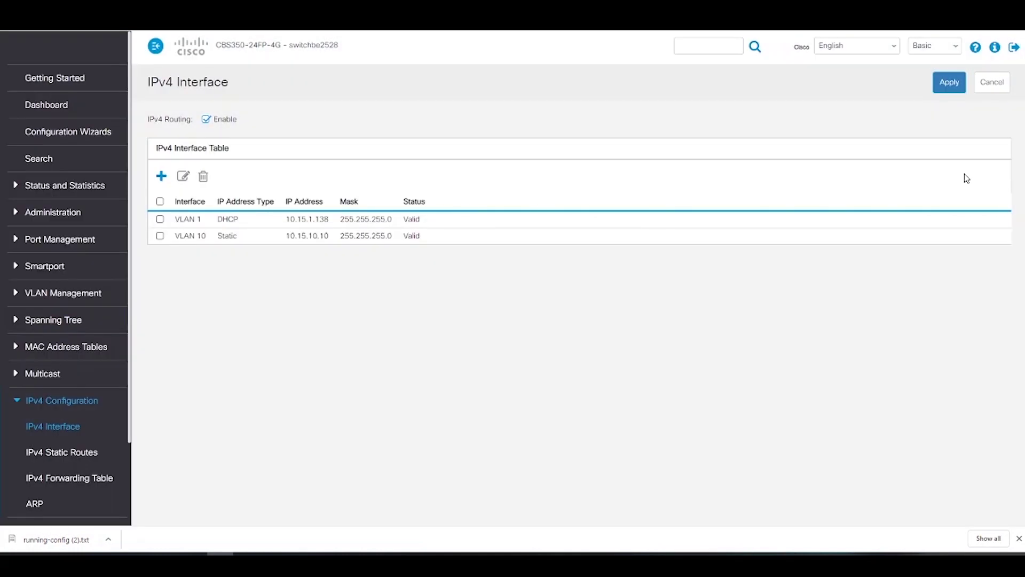
- Add a VLAN 20 IP interface with static address 10.15.20.10, mask 255.255.255.0
left_click(164, 177)
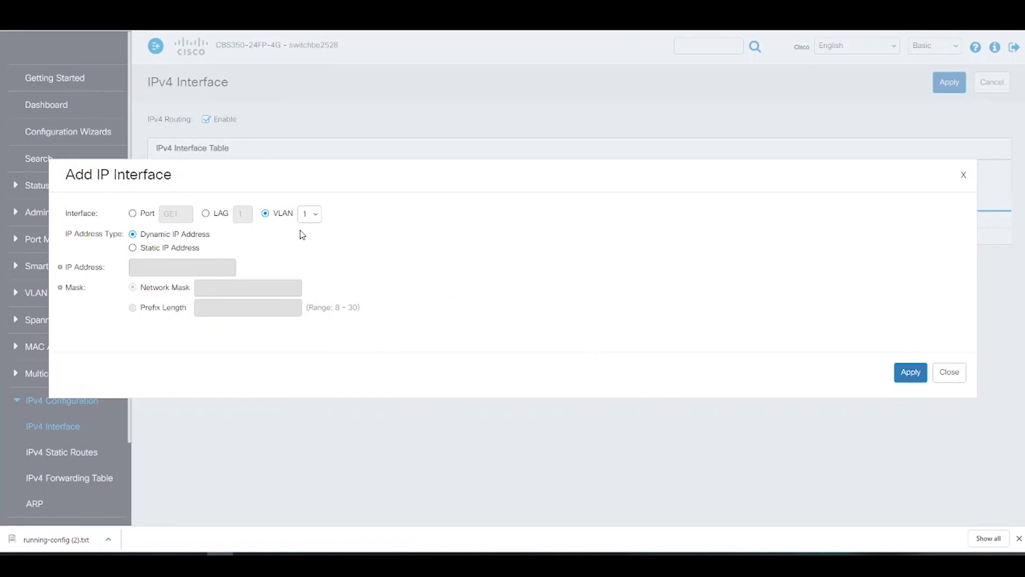
left_click(309, 214)
left_click(310, 253)
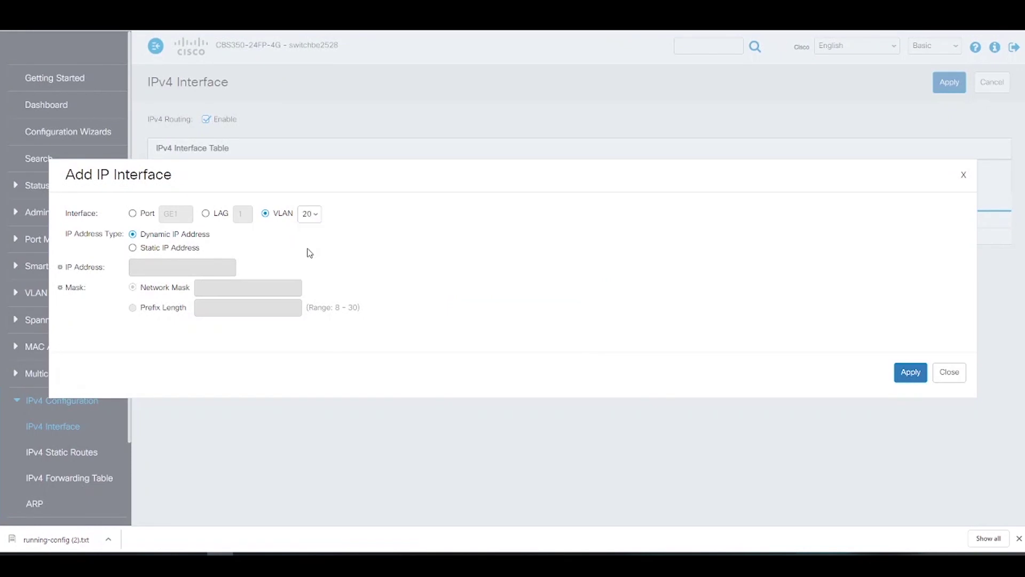
left_click(132, 247)
left_click(161, 269)
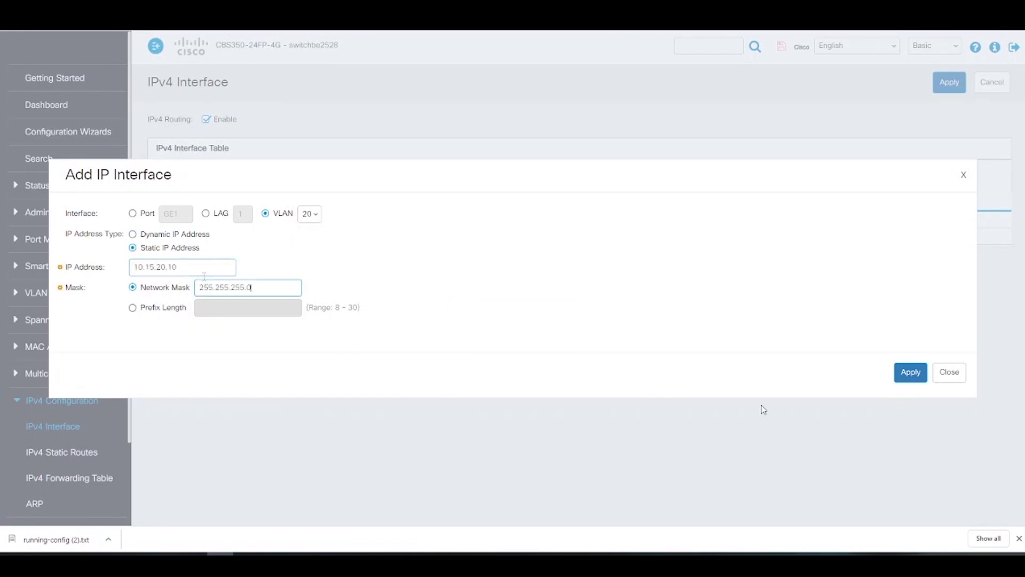
left_click(911, 372)
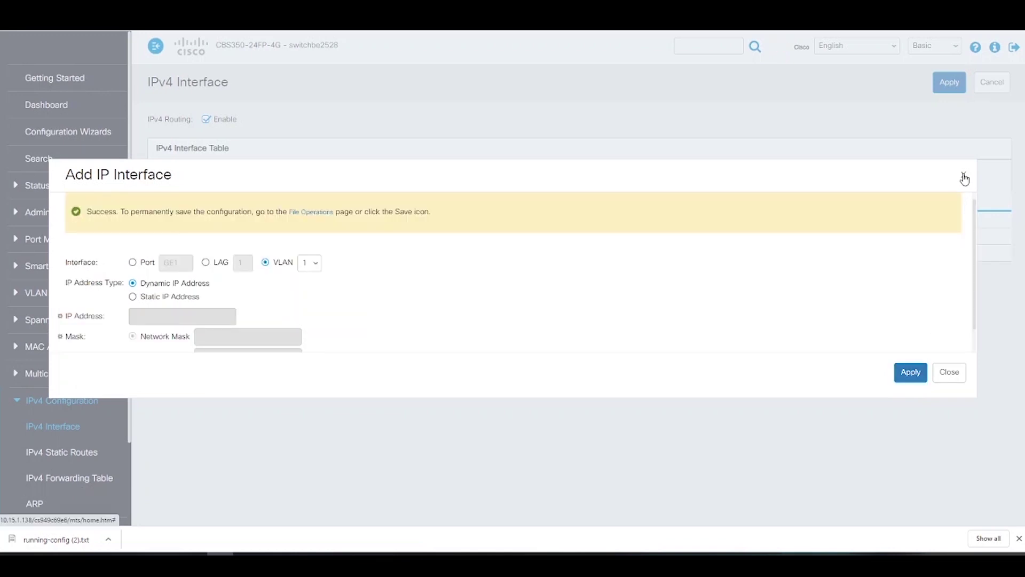
left_click(918, 363)
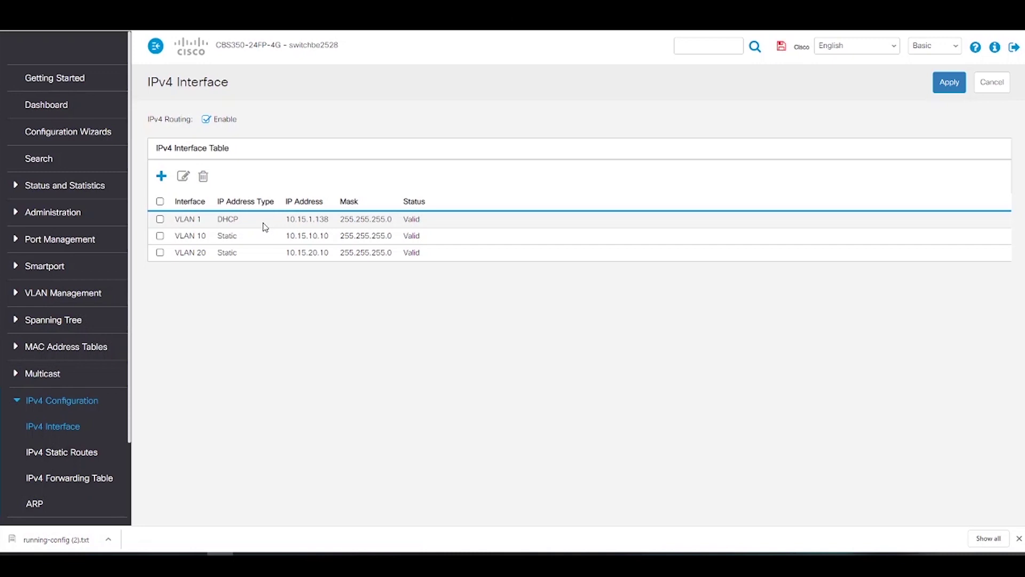
- Delete the VLAN 1 DHCP interface, then bring up the PC's network adapter list
left_click(159, 219)
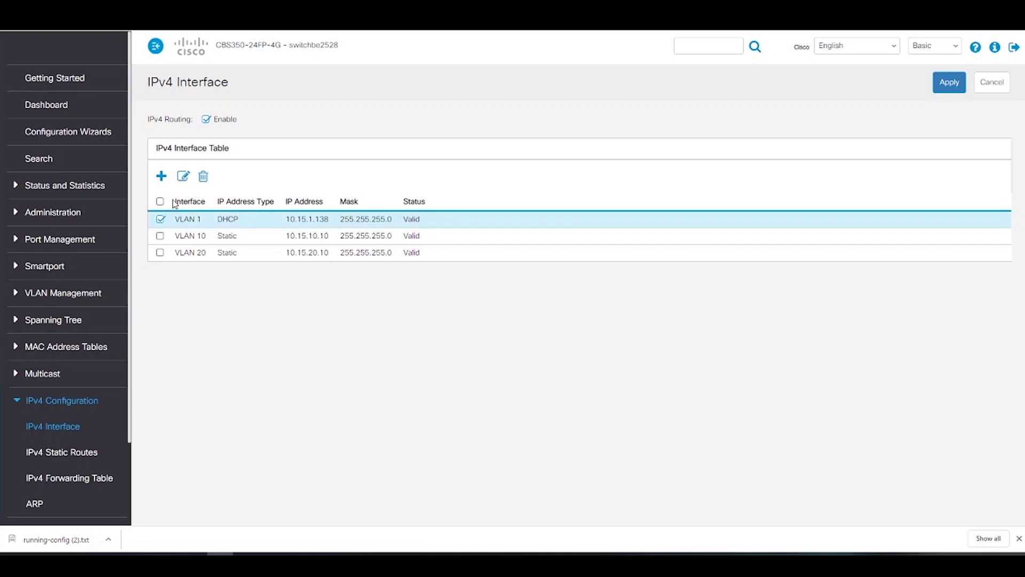
left_click(204, 177)
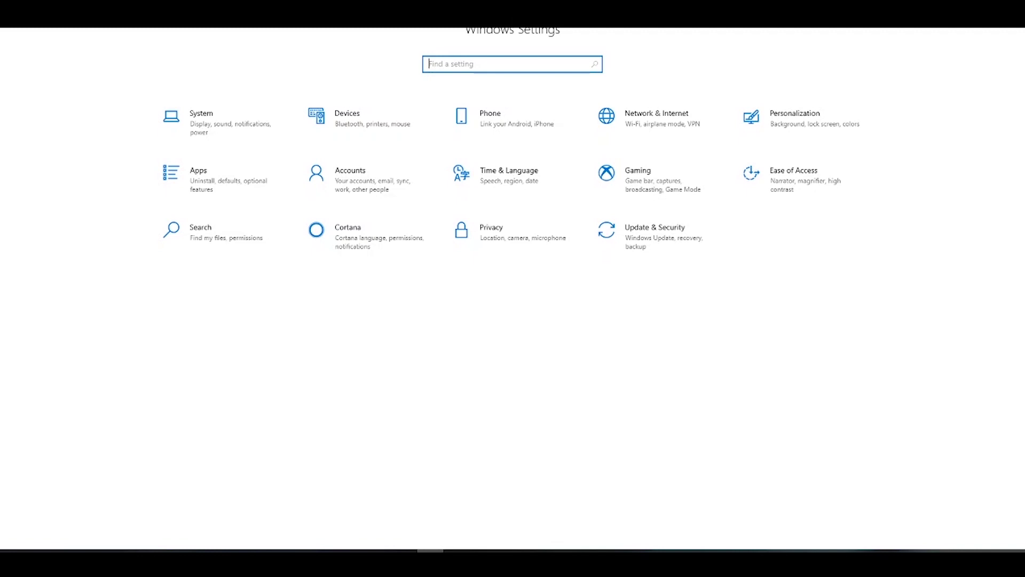
left_click(681, 124)
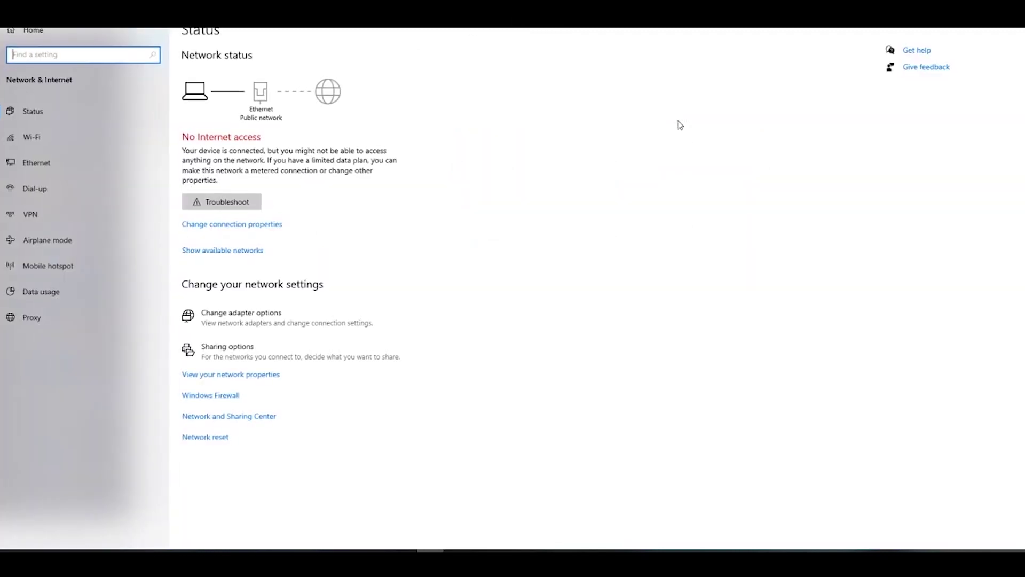
left_click(265, 325)
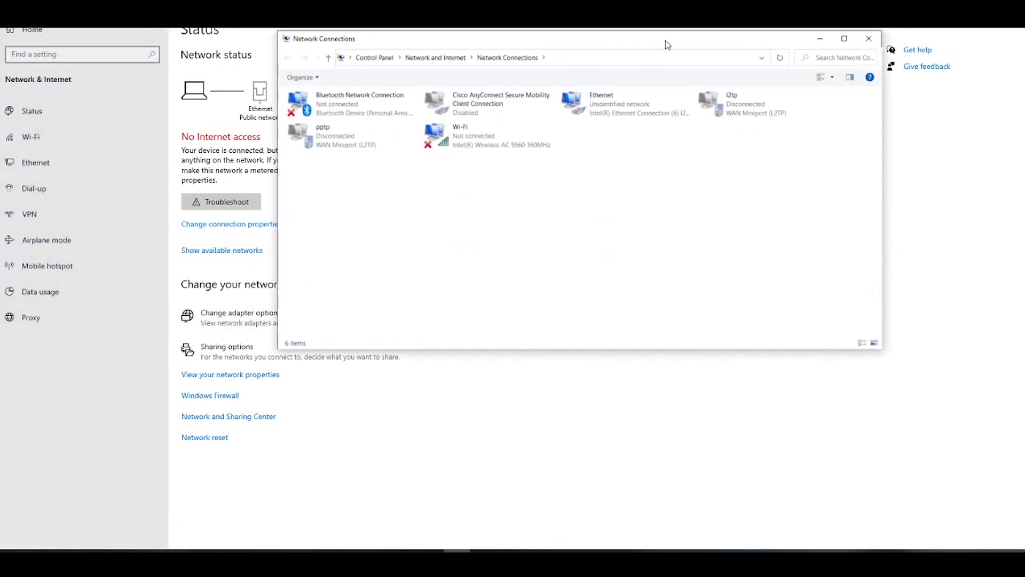
- Set the Ethernet adapter's IPv4 to static 10.15.10.5, mask 255.255.255.0, and close its windows
right_click(619, 103)
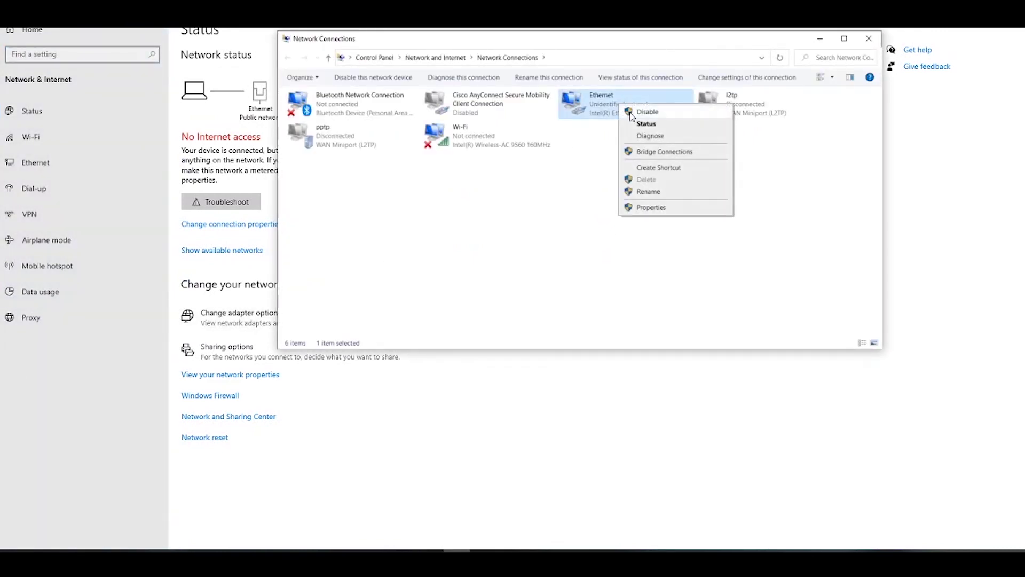
left_click(638, 208)
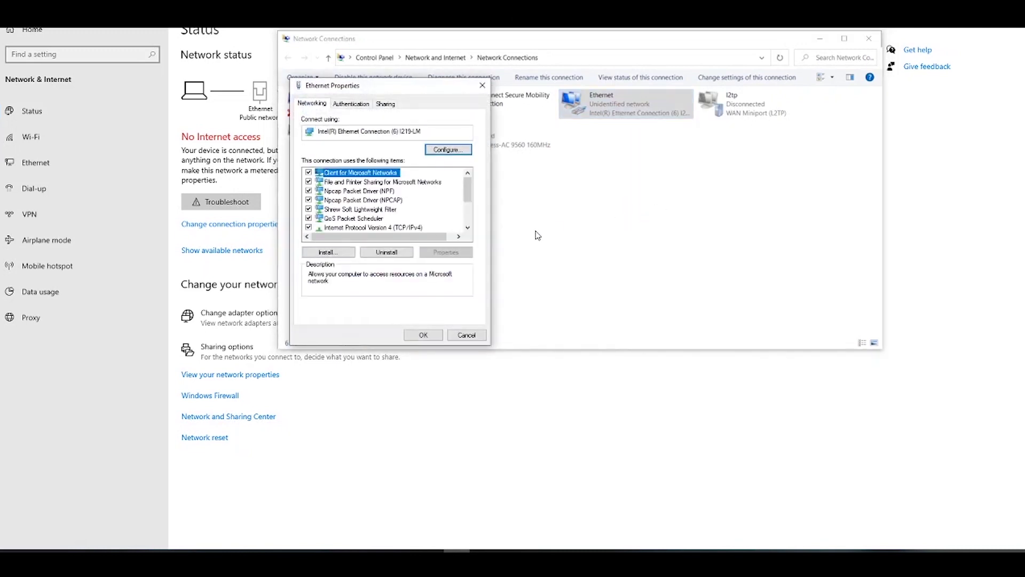
double_click(398, 228)
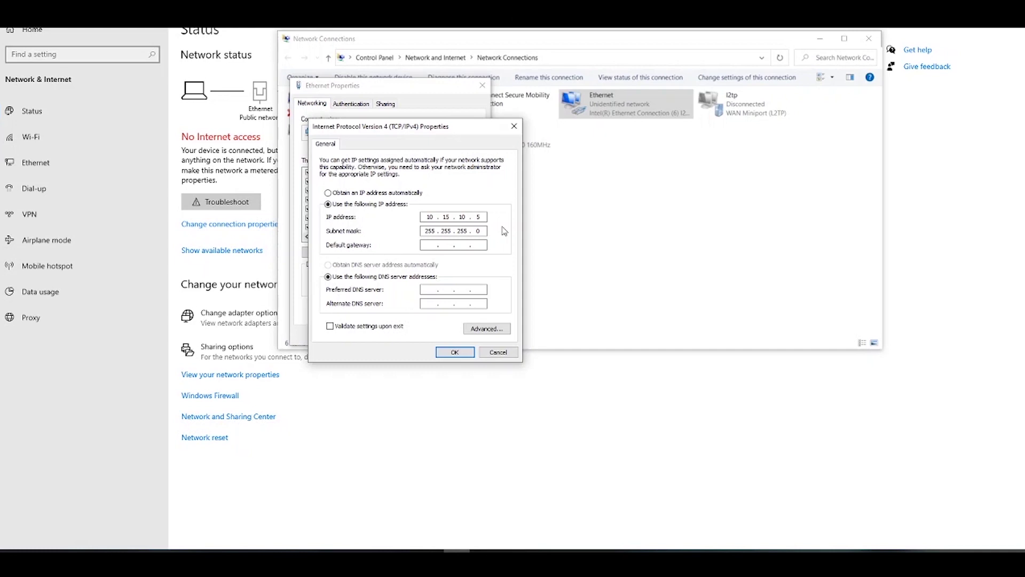
left_click(454, 352)
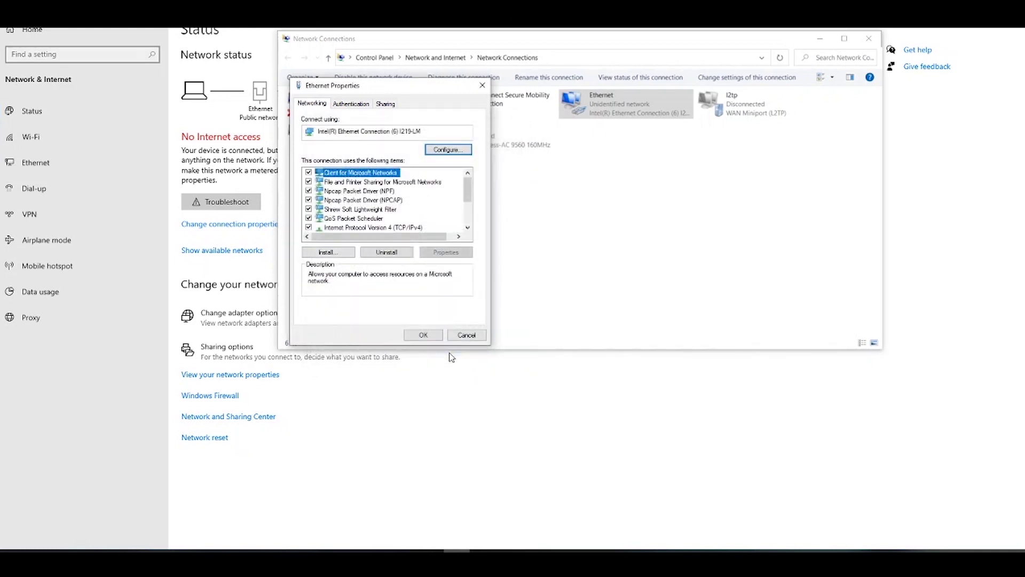
left_click(422, 335)
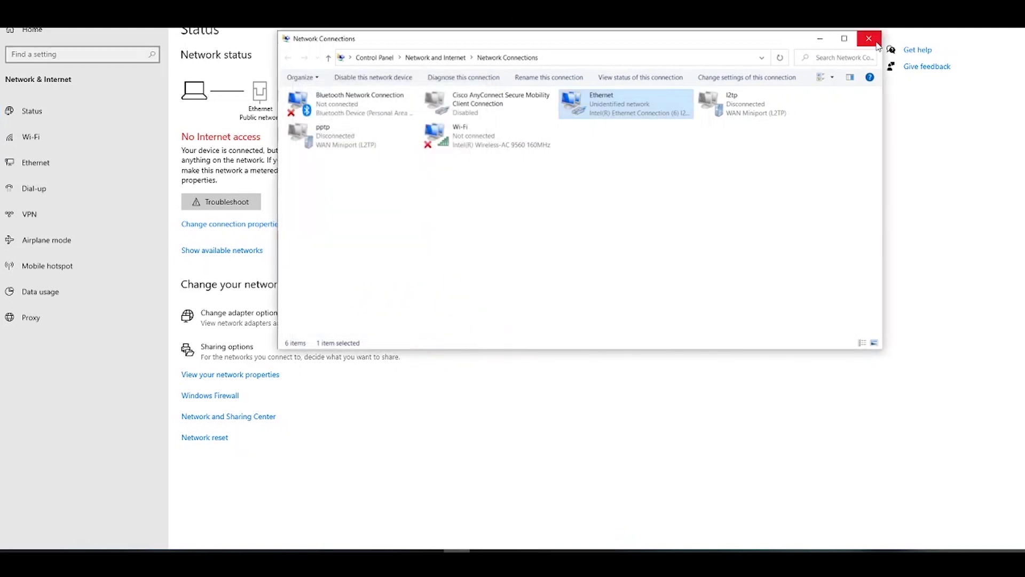
left_click(870, 39)
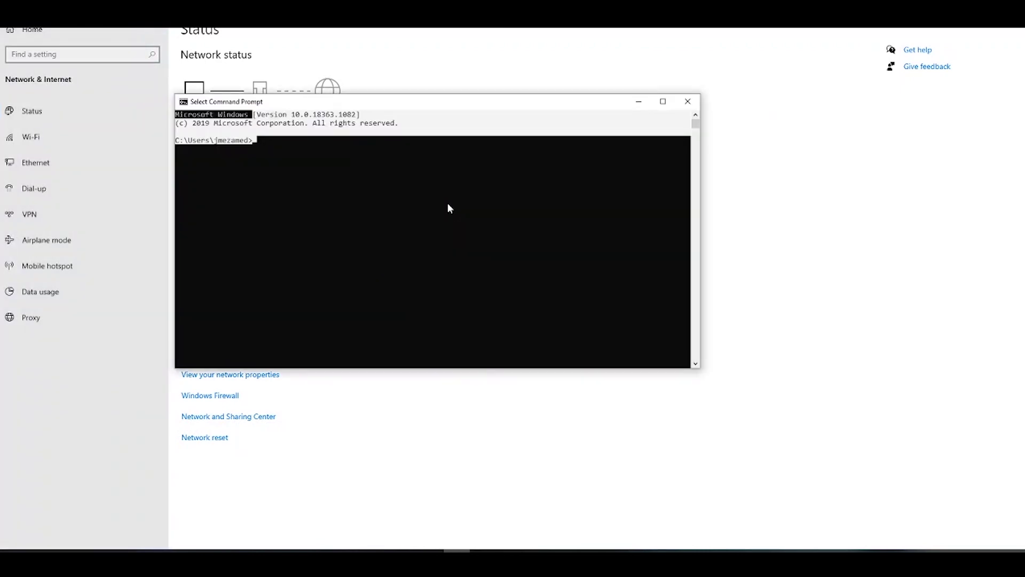
- Run ipconfig to confirm Ethernet shows 10.15.10.5 with mask 255.255.255.0
left_click(307, 141)
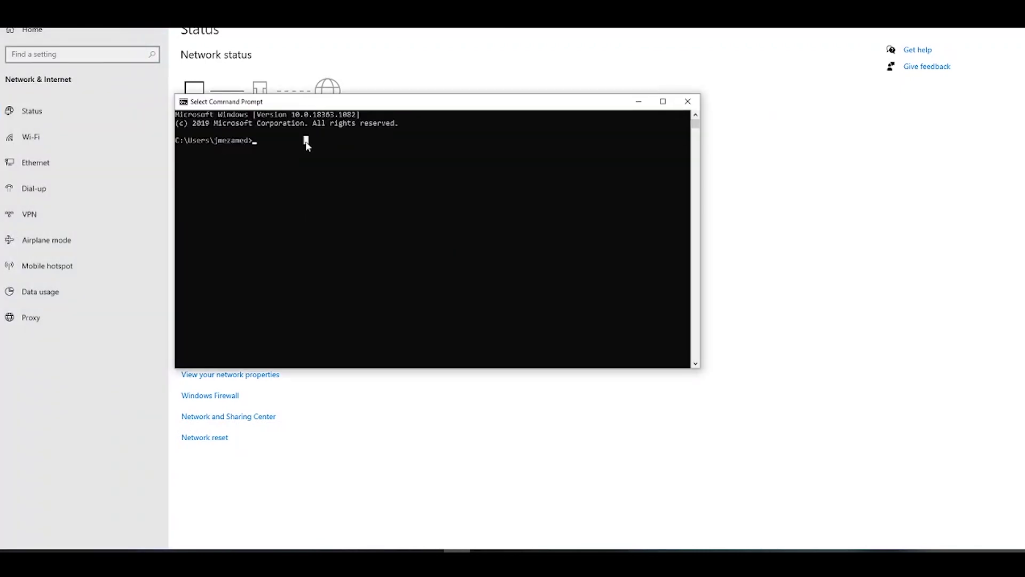
left_click(267, 141)
type("ipconfig")
key("Return")
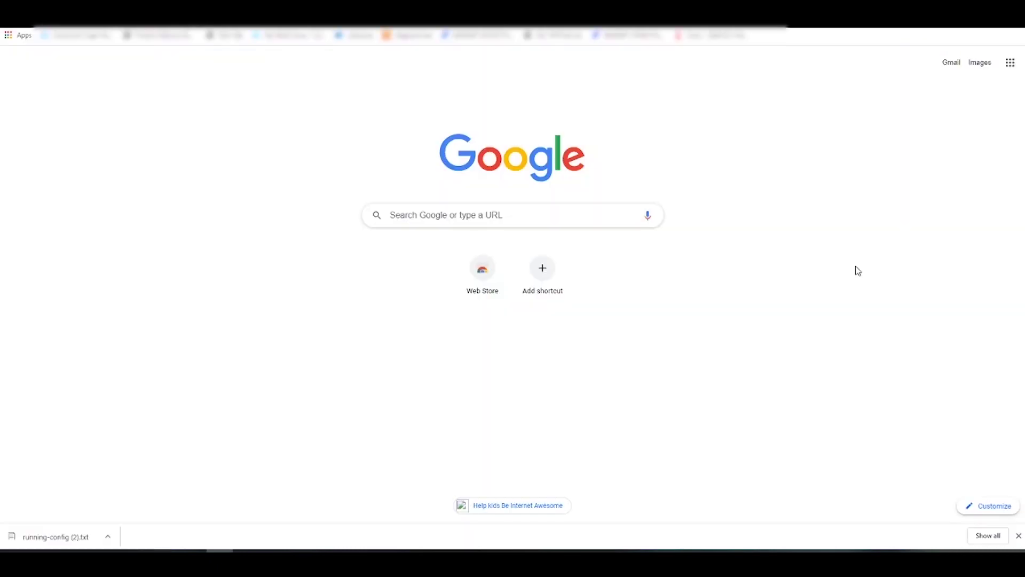
- Load the switch's management page at 10.15.10.10 in the browser
left_click(522, 218)
type("10.15.")
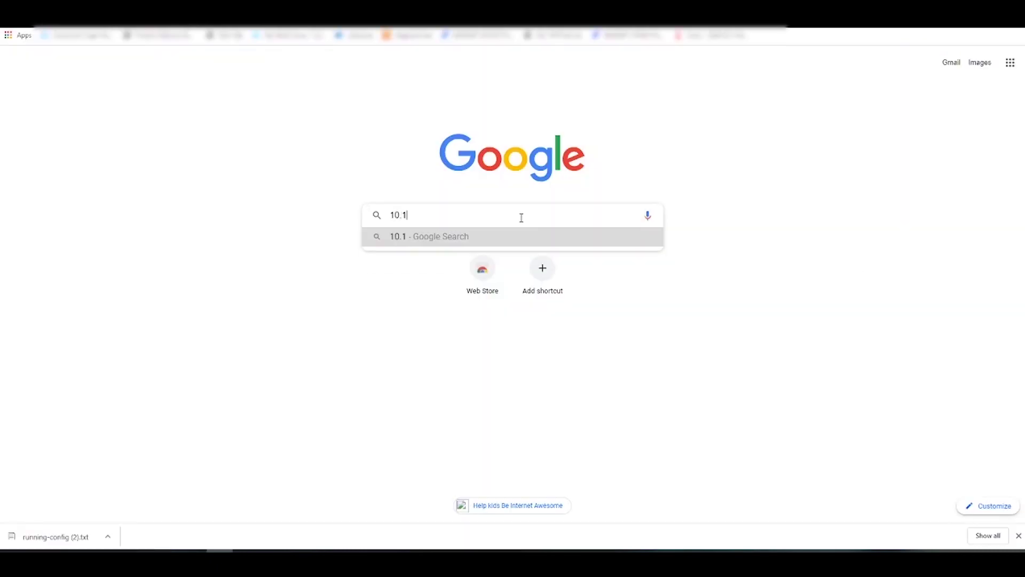
type("10.10")
key("Return")
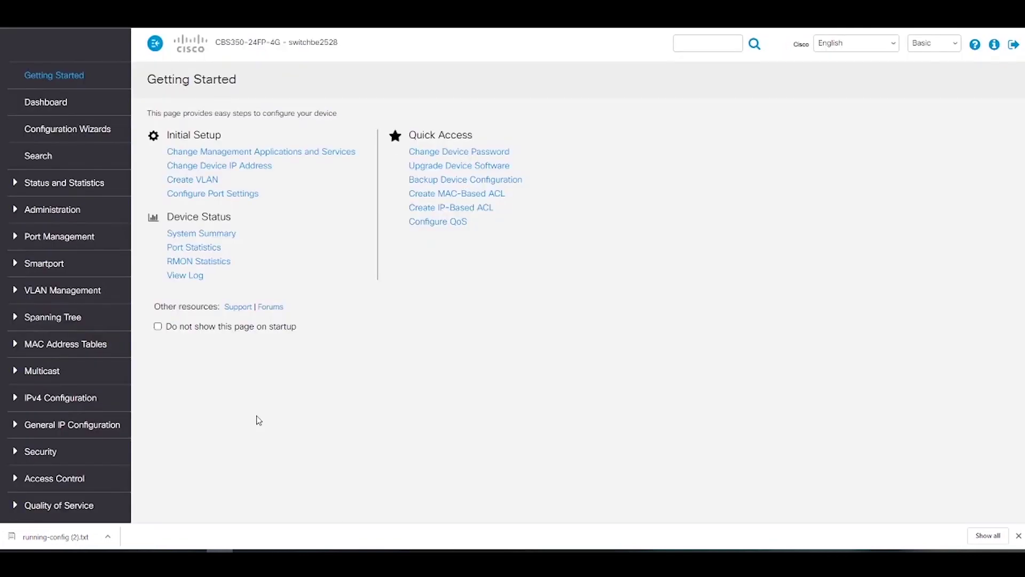
- Open VLAN Management > Port to VLAN and review the VLAN 1 membership table
left_click(95, 298)
left_click(69, 367)
left_click(63, 367)
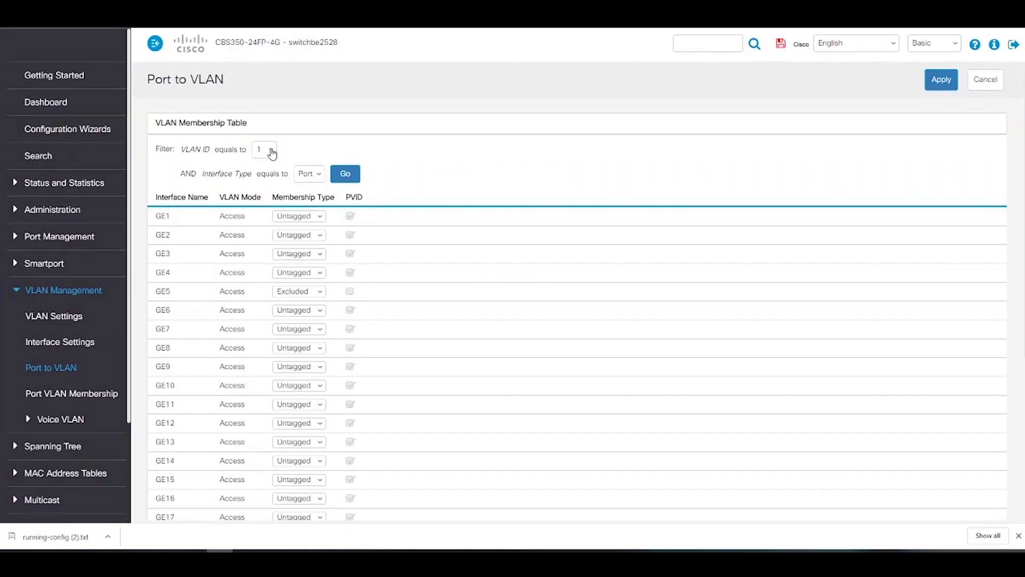
scroll(483, 305, "down", 1)
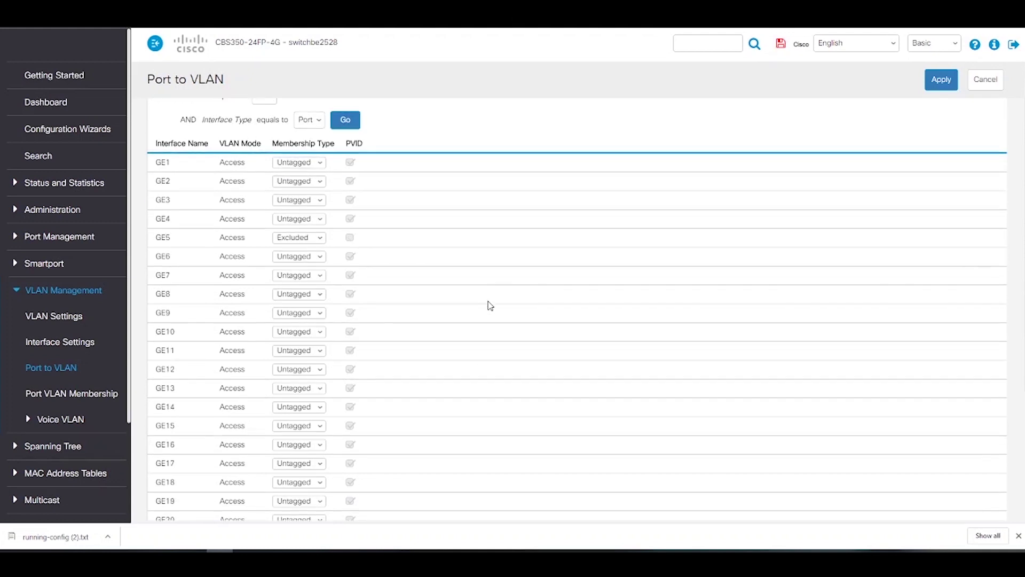
scroll(460, 334, "down", 4)
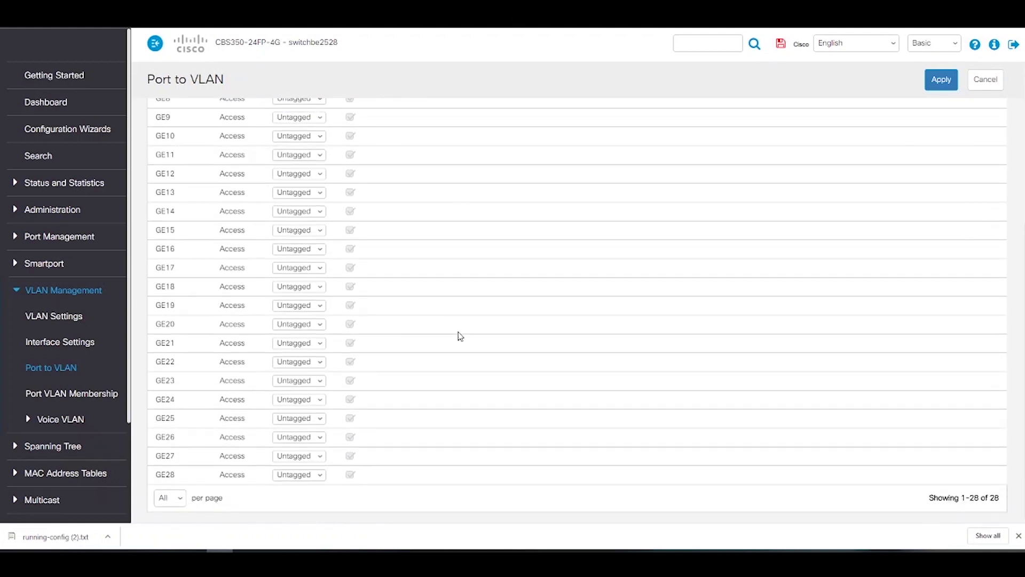
scroll(464, 342, "up", 5)
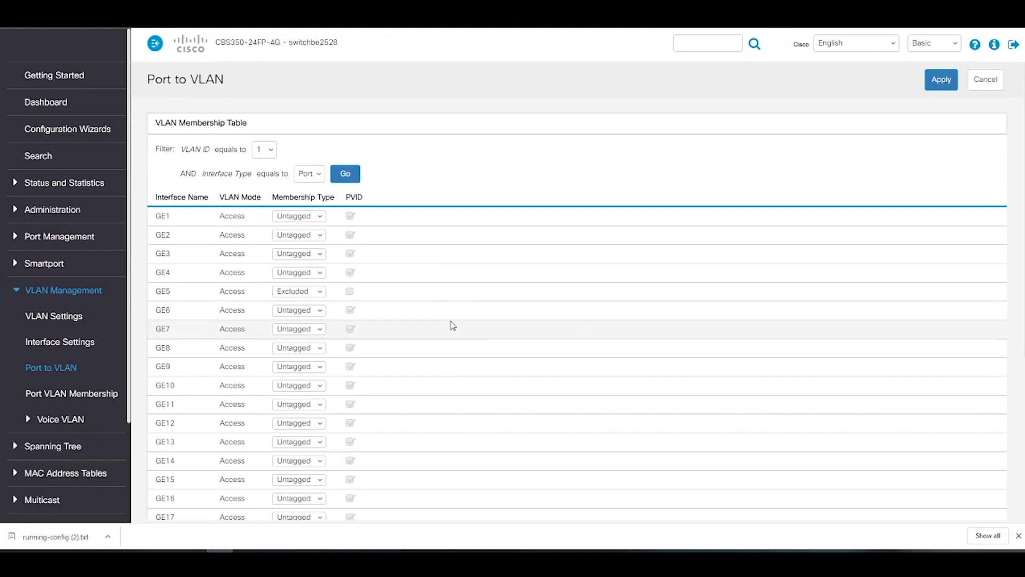
- Load the port membership table for VLAN 10, then for VLAN 20
left_click(270, 150)
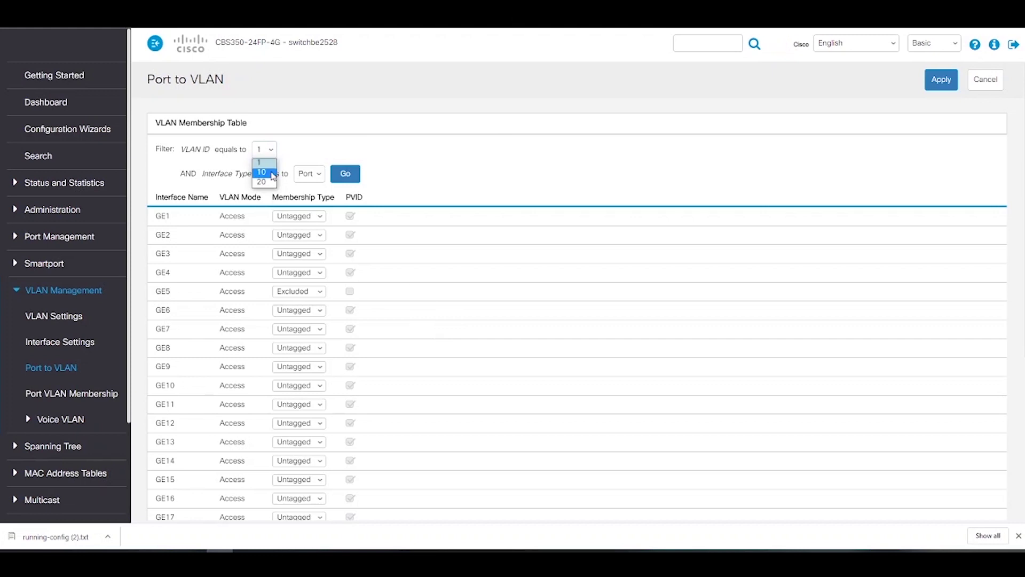
left_click(272, 173)
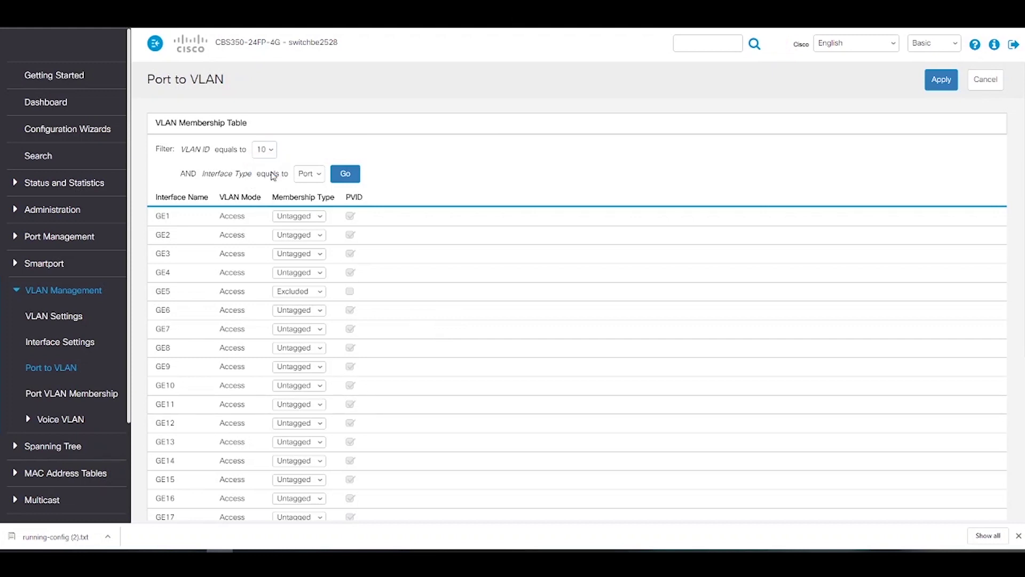
left_click(346, 177)
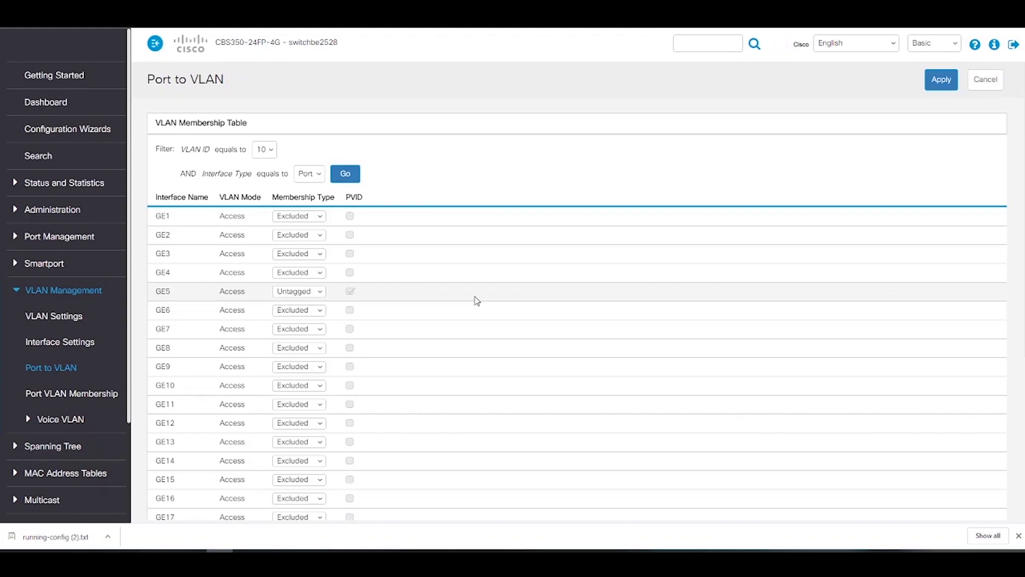
left_click(264, 150)
left_click(265, 183)
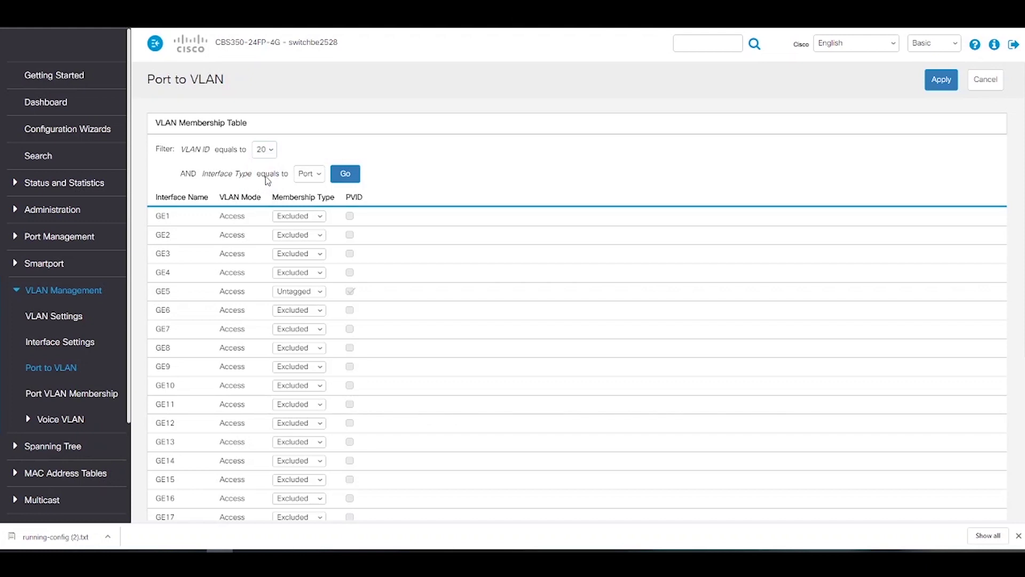
left_click(346, 176)
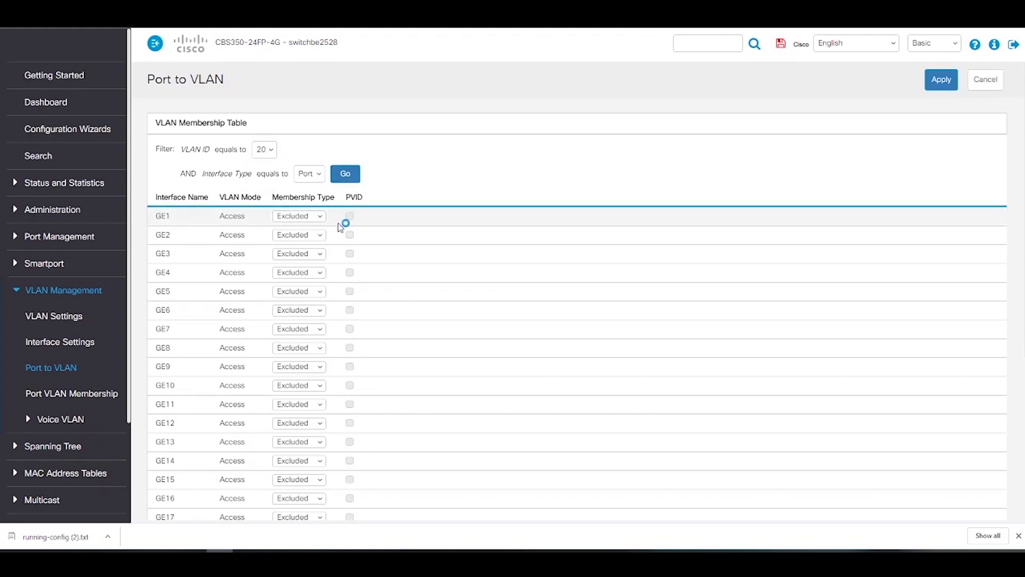
- Make GE1, GE2, GE3 and GE4 untagged members of VLAN 20
left_click(320, 216)
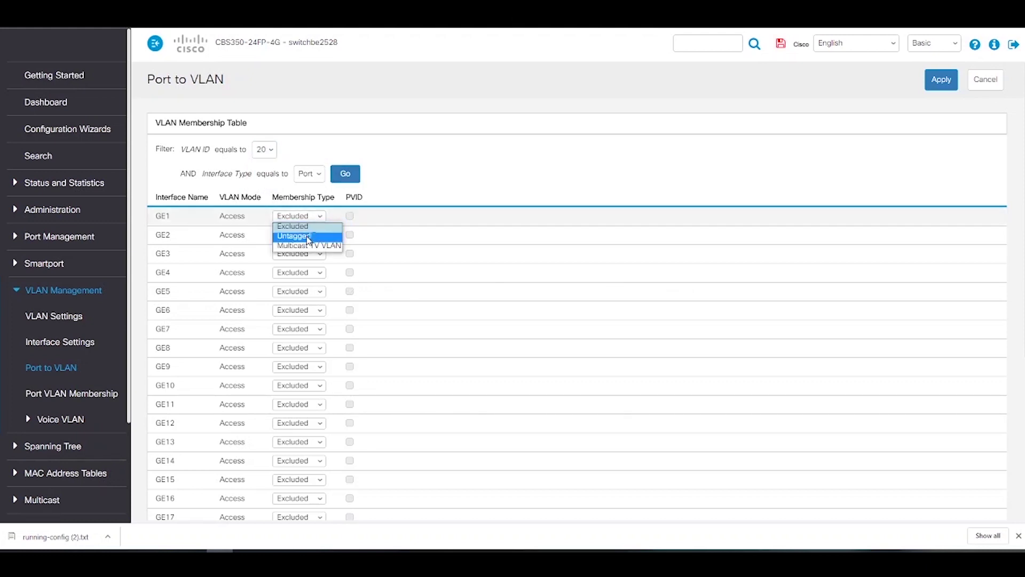
left_click(311, 236)
left_click(308, 236)
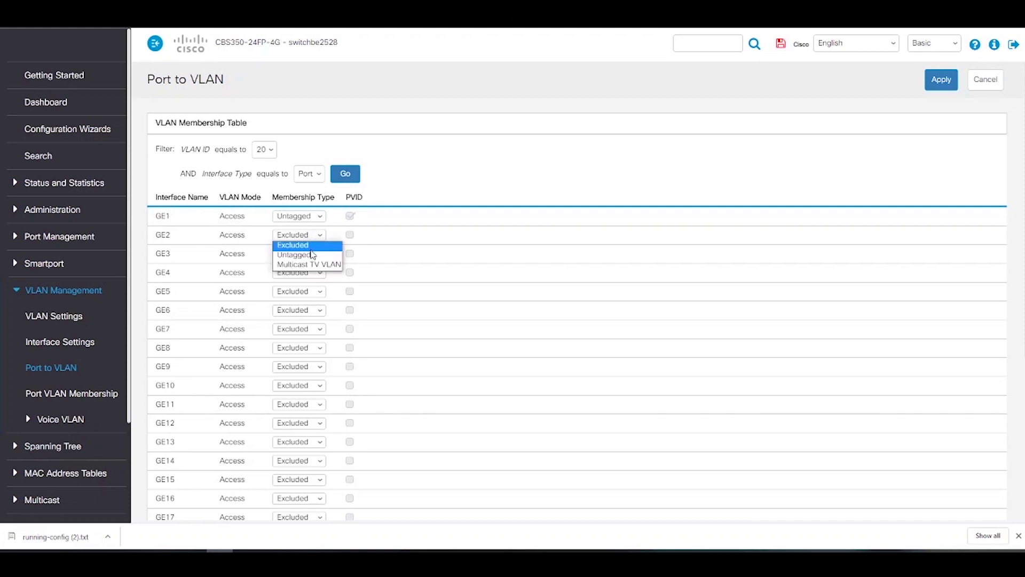
left_click(314, 255)
left_click(318, 256)
left_click(310, 272)
left_click(318, 274)
left_click(315, 292)
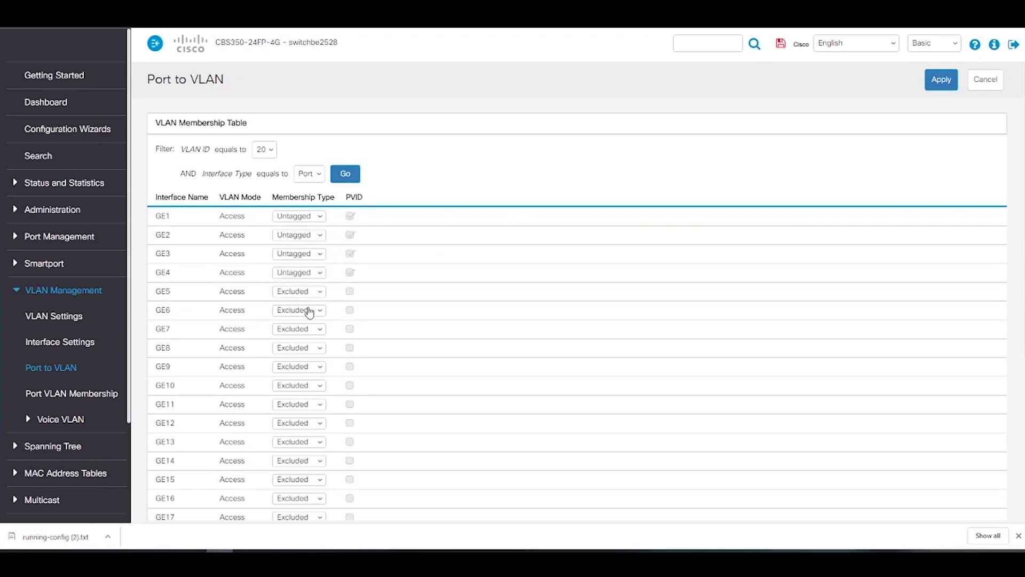
- Make GE6 and GE7 untagged in VLAN 20 and apply the membership changes
left_click(302, 310)
left_click(302, 335)
left_click(306, 355)
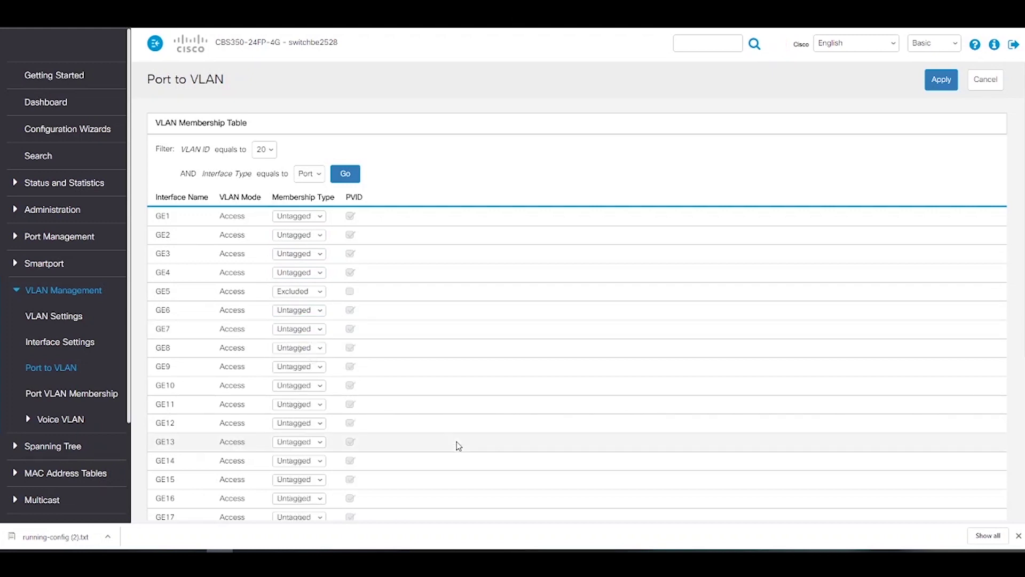
left_click(946, 80)
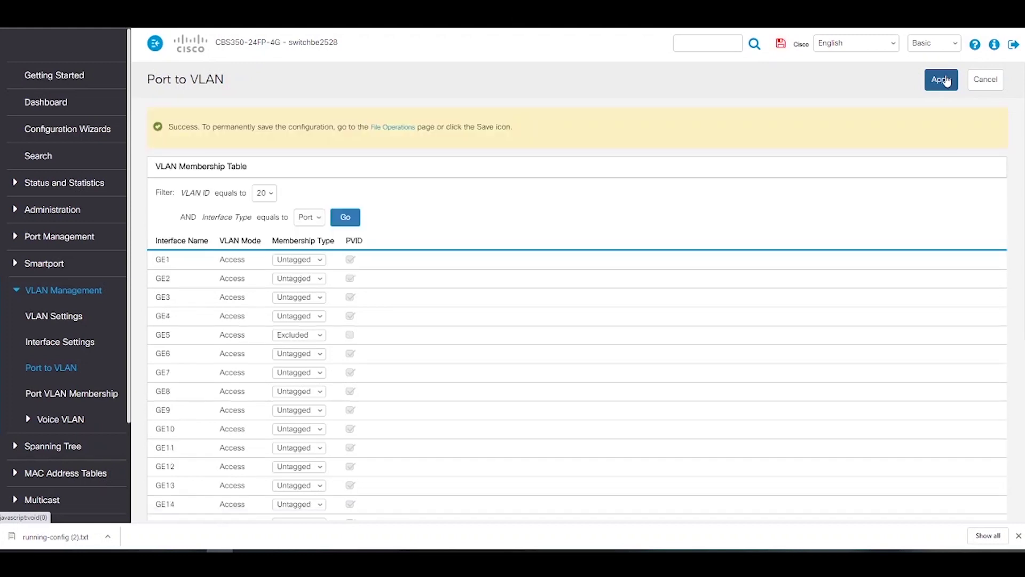
left_click(81, 395)
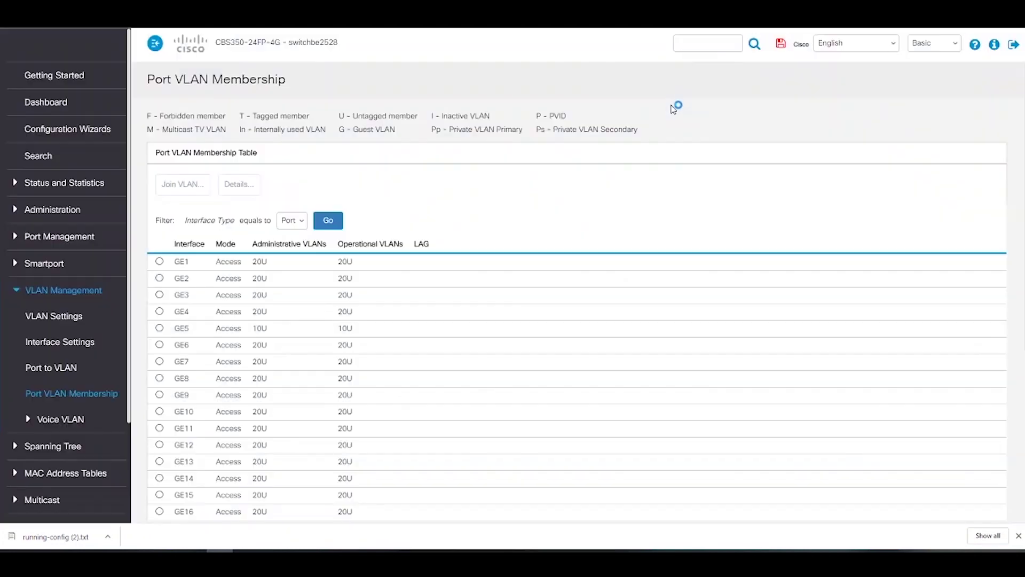
- Review the Port VLAN Membership table and select port GE1 for editing
scroll(543, 273, "down", 3)
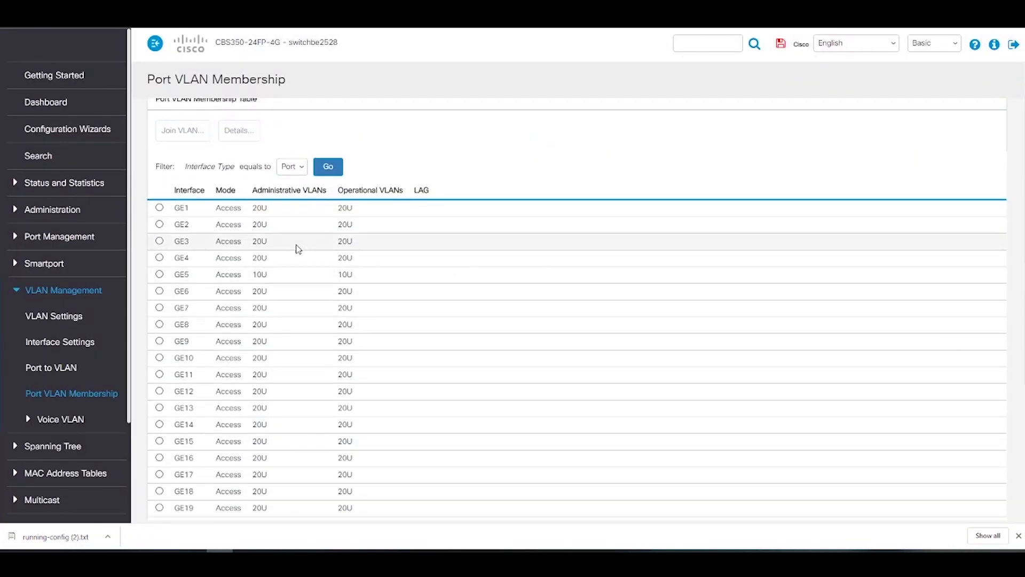
scroll(297, 246, "down", 1)
scroll(258, 426, "up", 5)
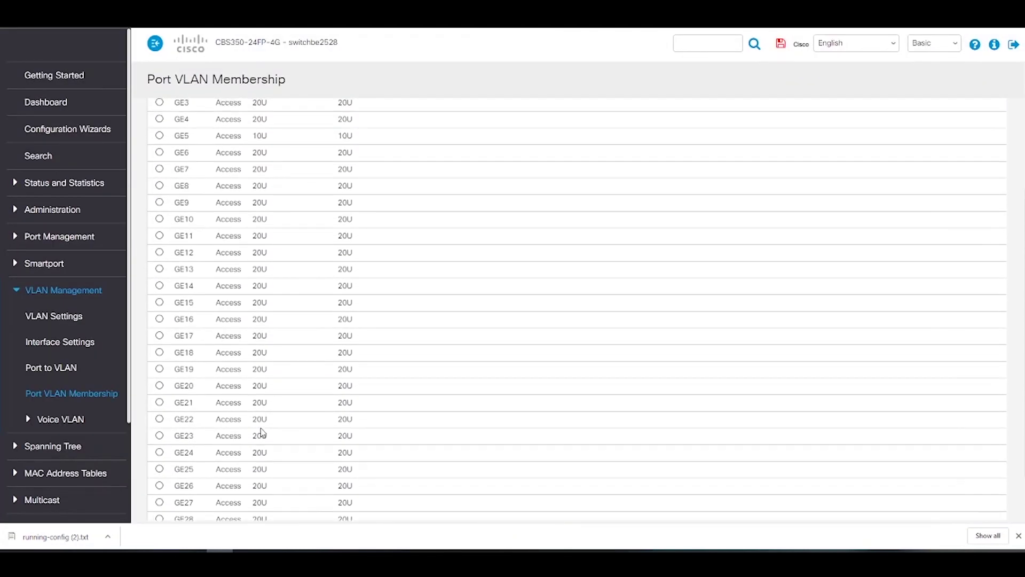
scroll(264, 385, "up", 1)
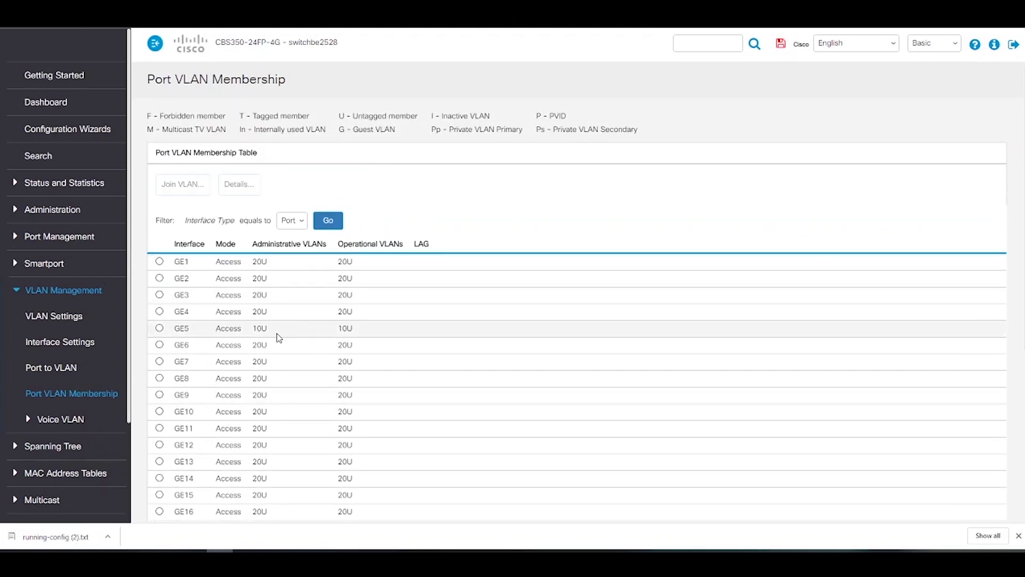
scroll(283, 331, "down", 1)
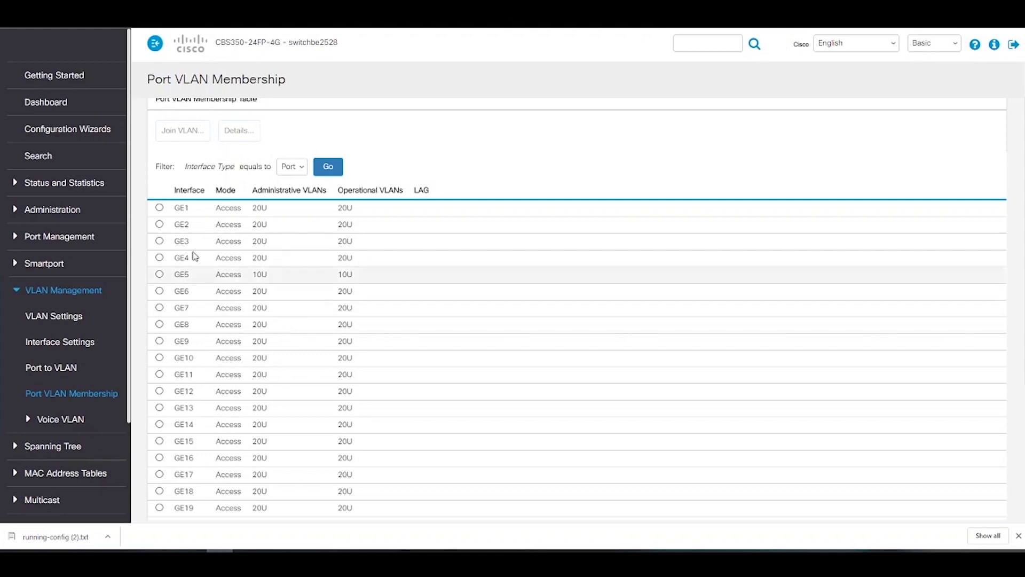
left_click(160, 208)
- Give GE1 native VLAN ID 20 in its VLAN membership editor and apply it
left_click(184, 133)
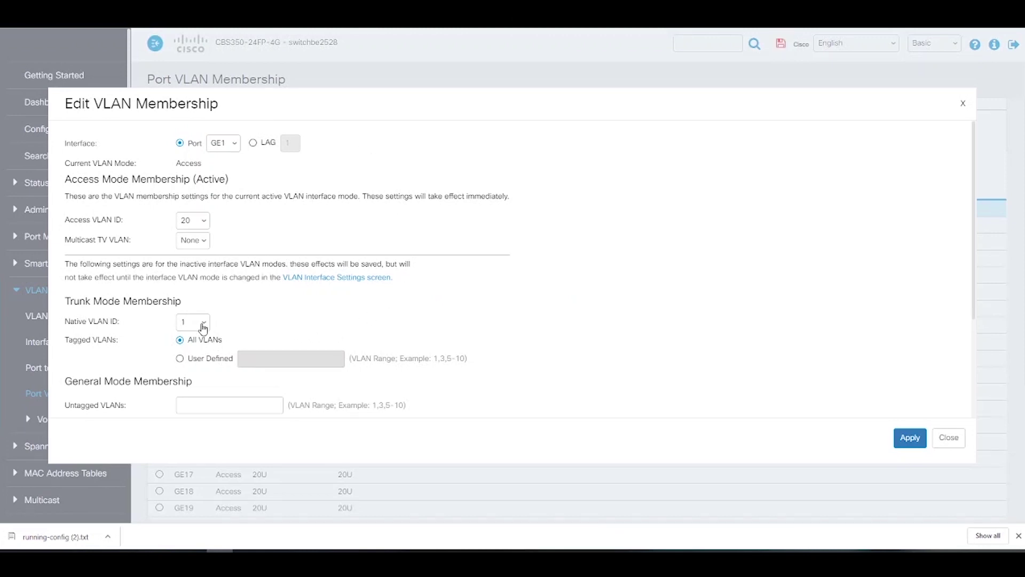
left_click(203, 327)
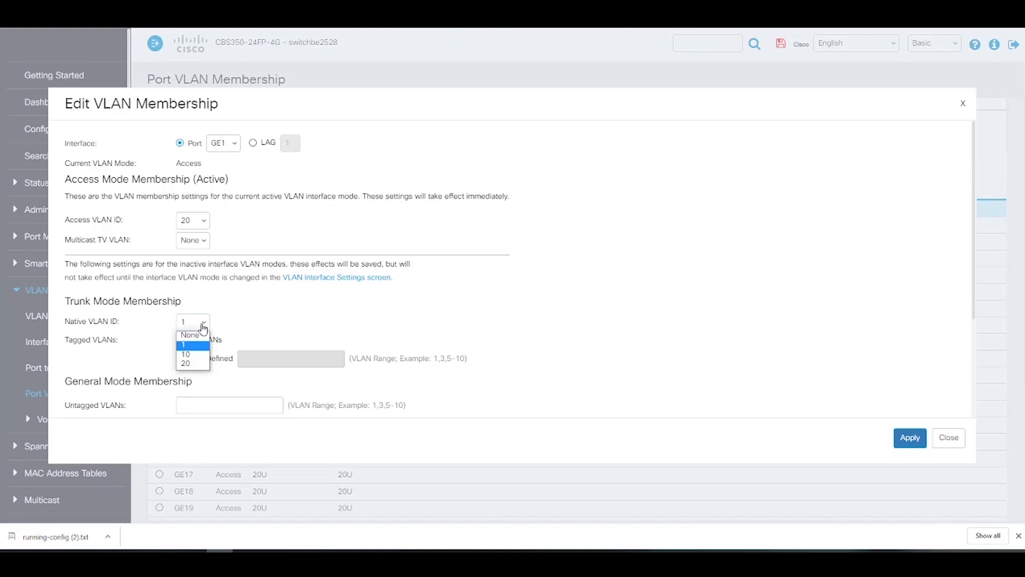
left_click(195, 365)
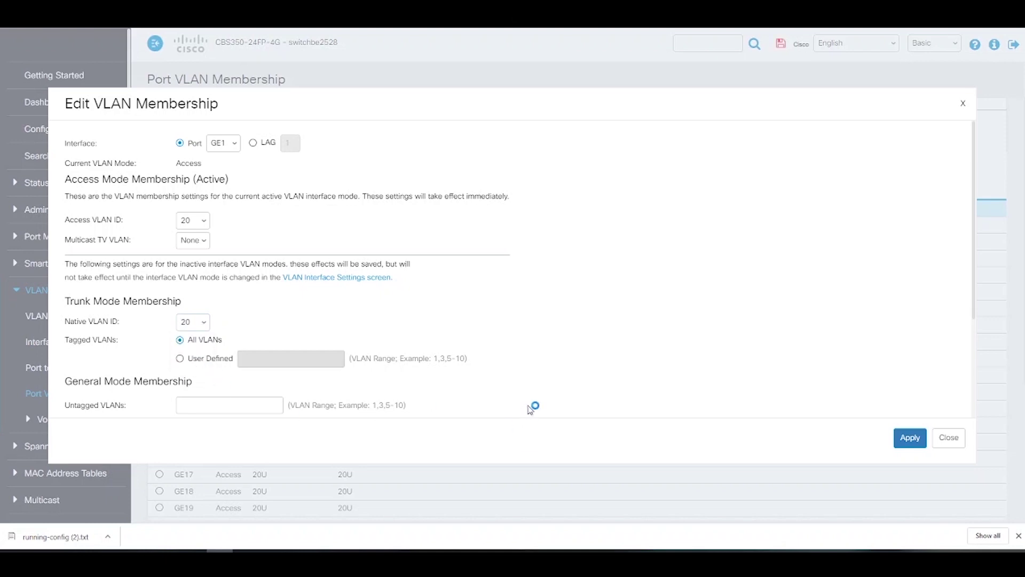
left_click(906, 440)
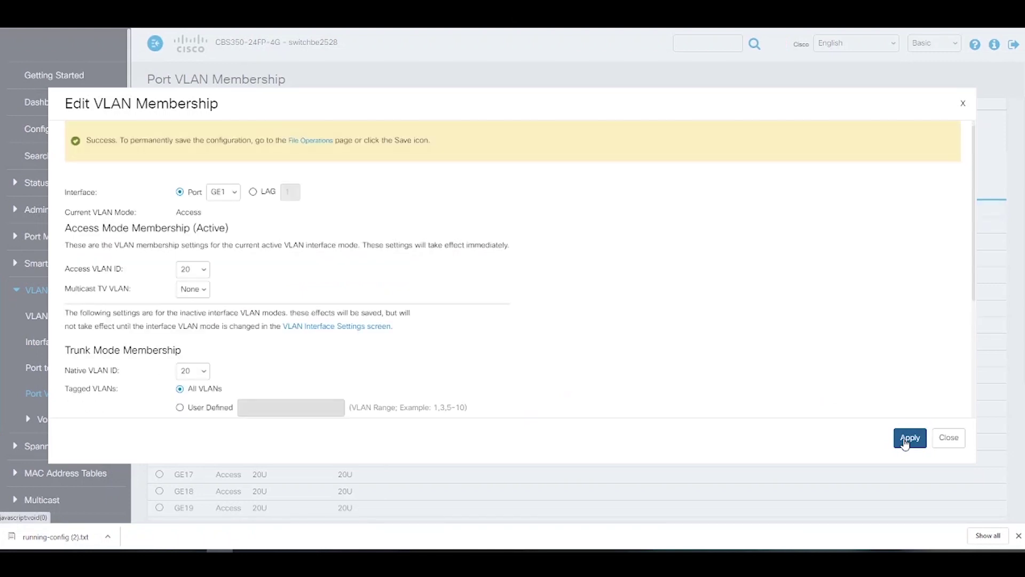
left_click(963, 103)
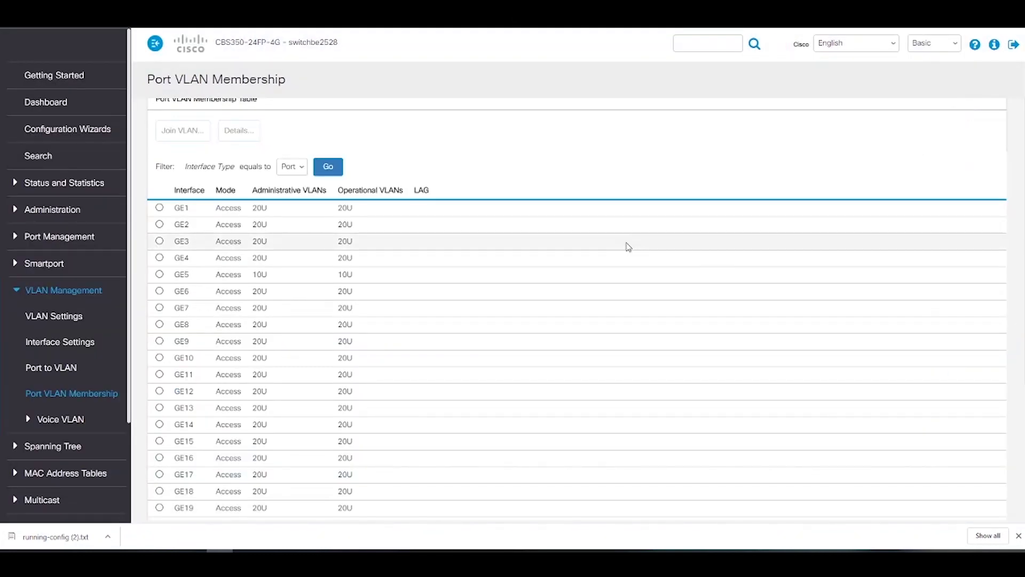